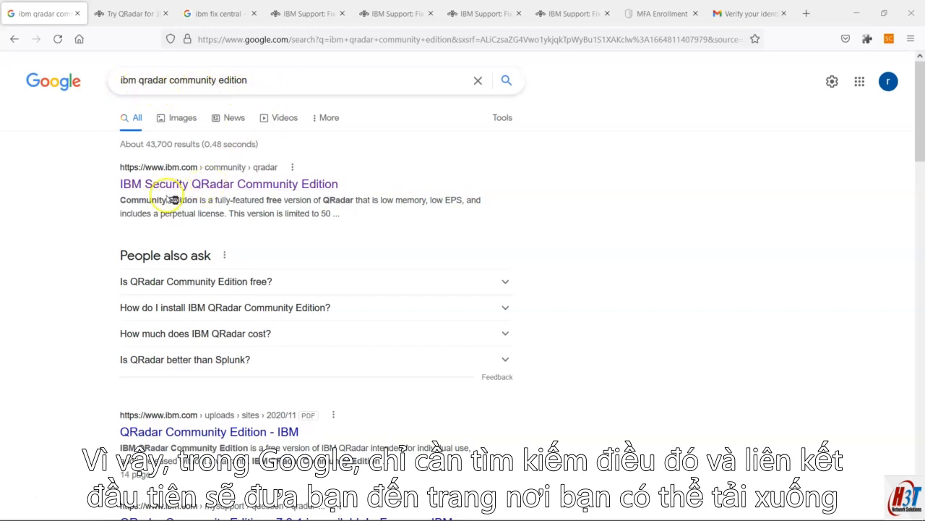
# Step: Review the memory, disk space and CPU requirements on the IBM Security QRadar Community Edition page
pyautogui.click(130, 14)
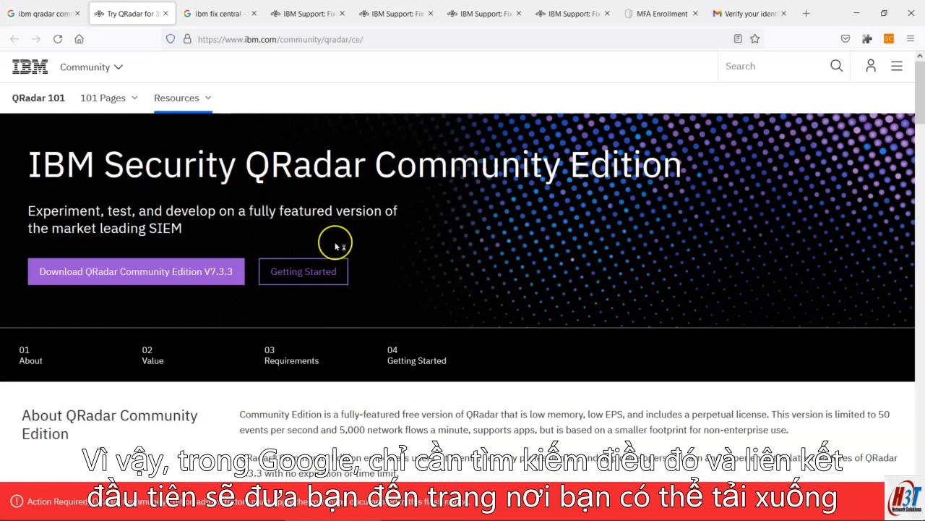
pyautogui.scroll(-2, 274, 286)
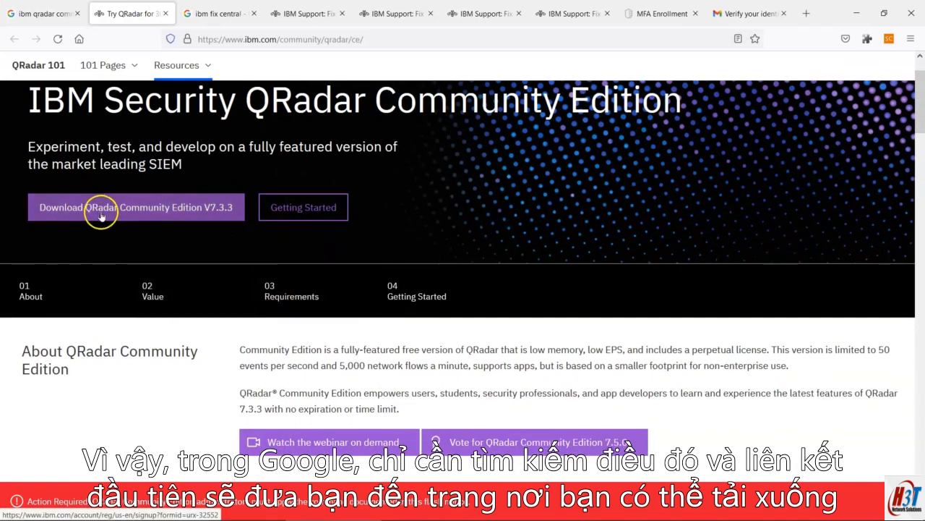
pyautogui.scroll(-2, 174, 228)
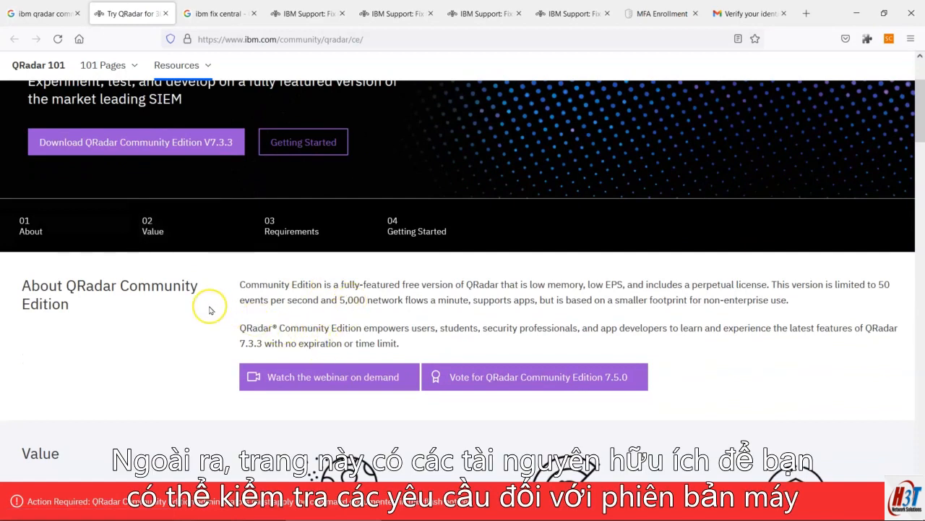
pyautogui.scroll(-6, 408, 292)
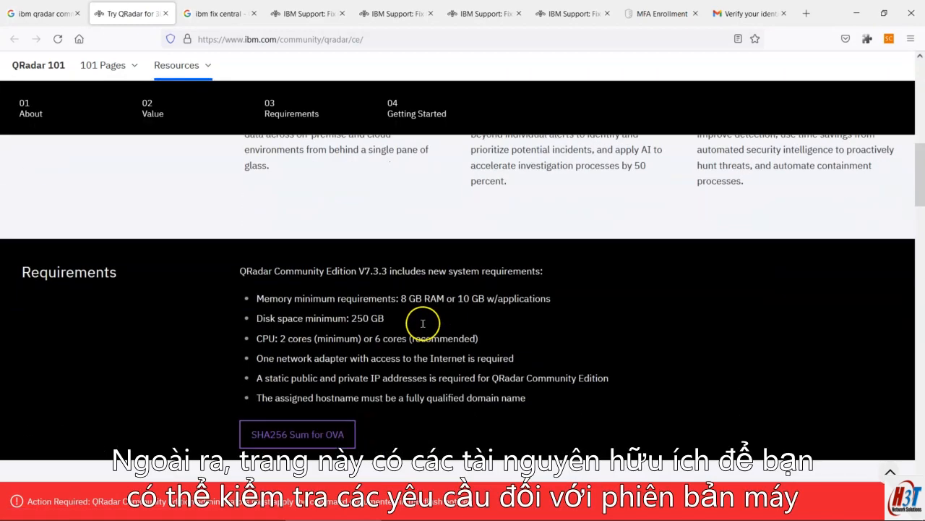
pyautogui.moveTo(250, 275); pyautogui.dragTo(556, 382)
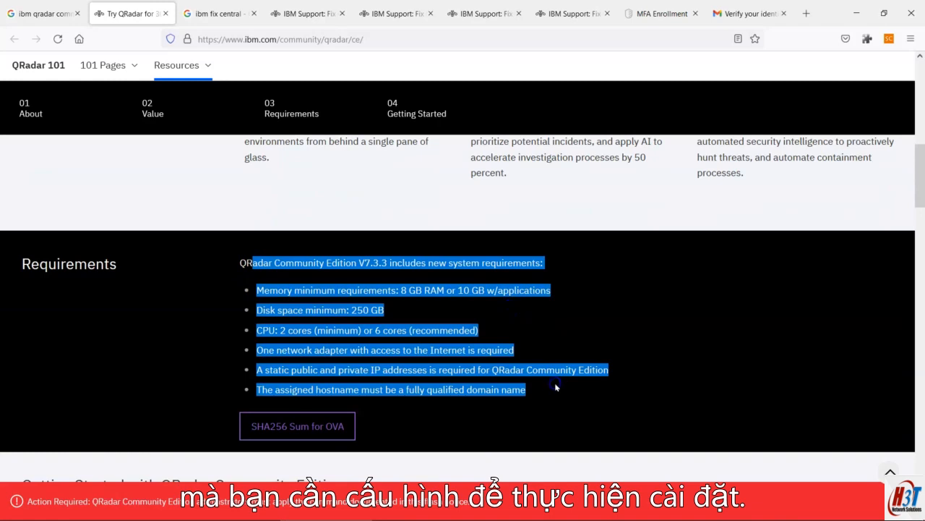
pyautogui.click(398, 312)
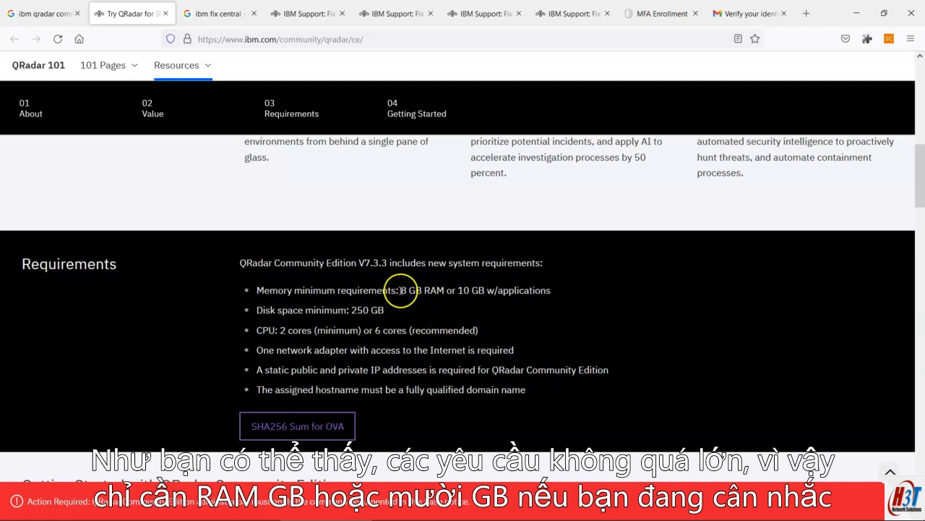
pyautogui.moveTo(401, 289); pyautogui.dragTo(562, 292)
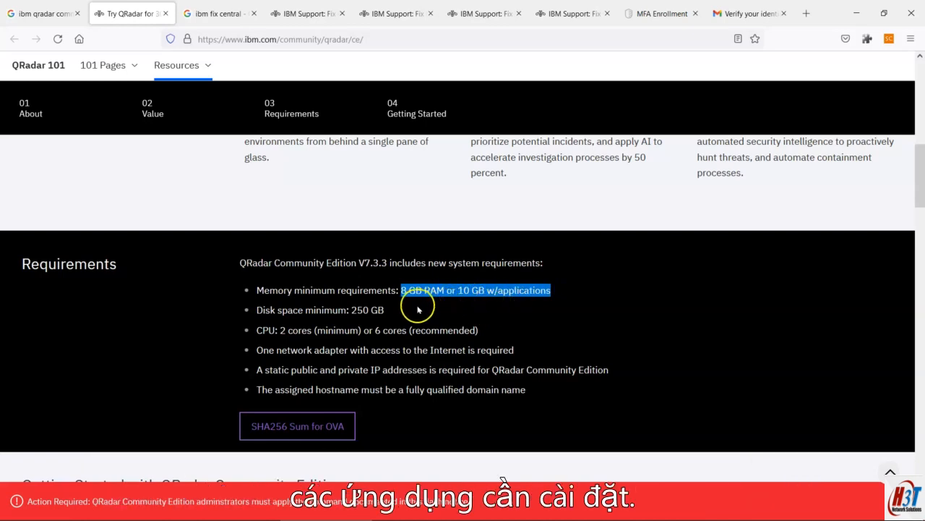
pyautogui.moveTo(350, 310); pyautogui.dragTo(369, 311)
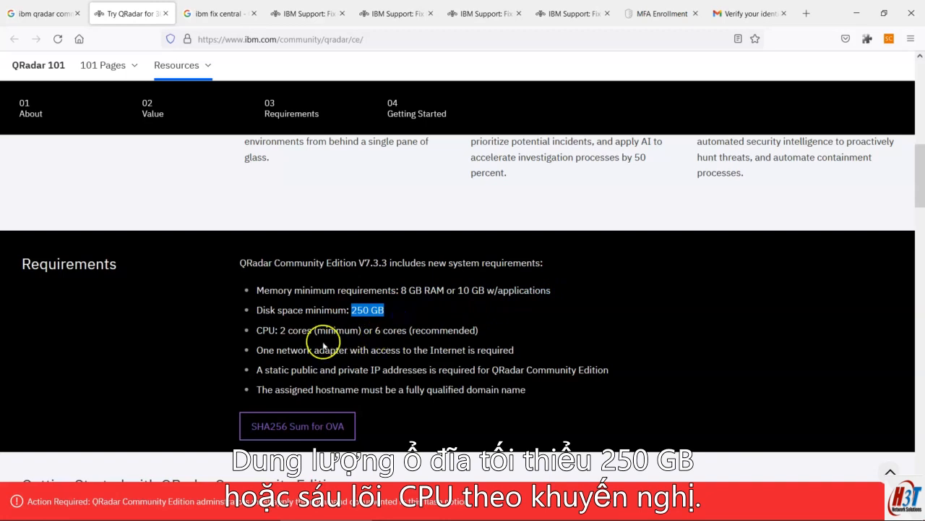
pyautogui.moveTo(279, 330); pyautogui.dragTo(493, 331)
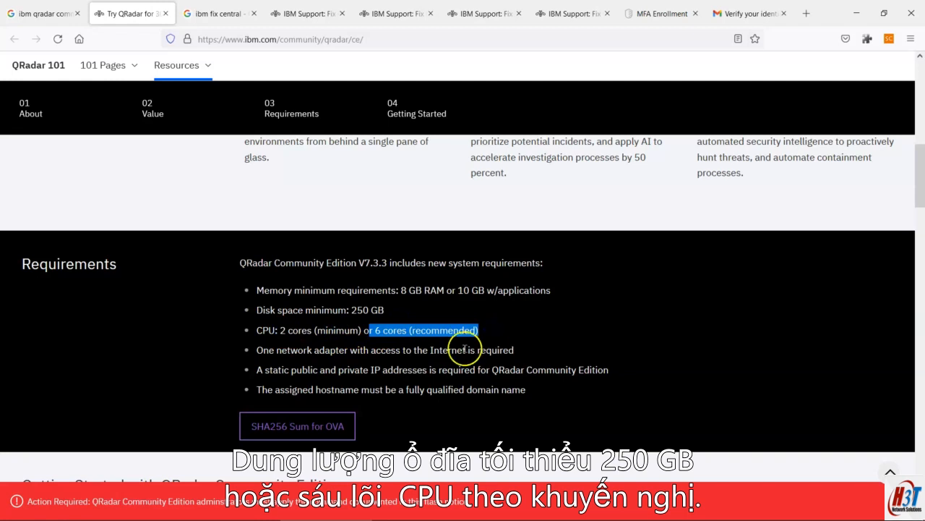
pyautogui.scroll(-2, 433, 351)
pyautogui.scroll(3, 399, 355)
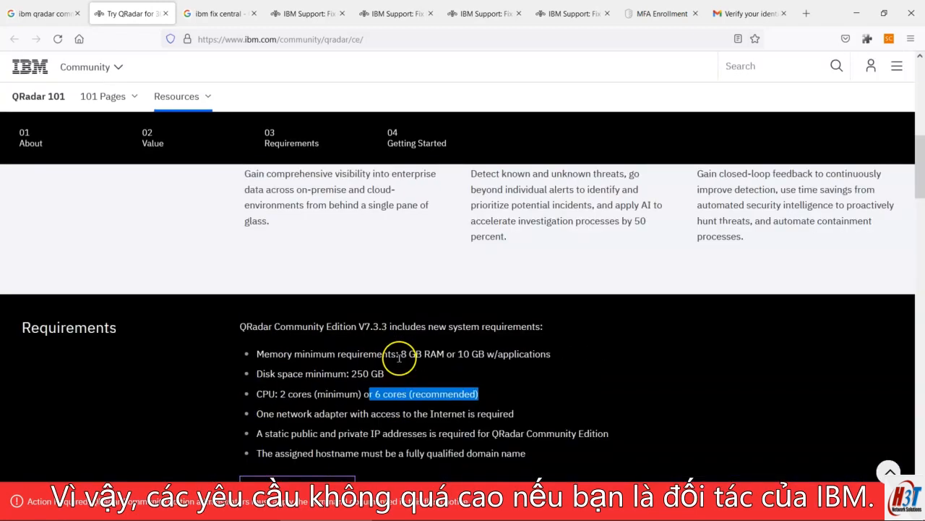
pyautogui.scroll(8, 398, 355)
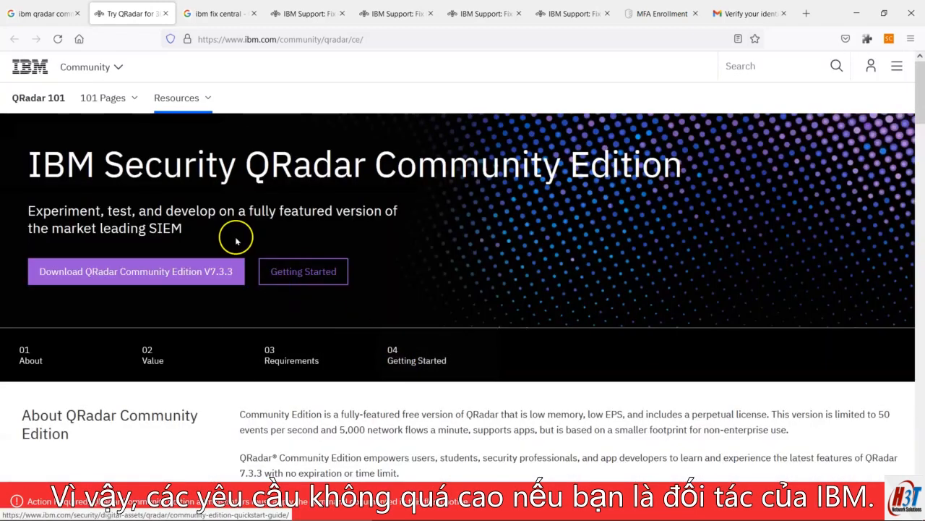
# Step: Go from the "ibm fix central" search results to the IBM Fix Central page while signed in
pyautogui.click(201, 14)
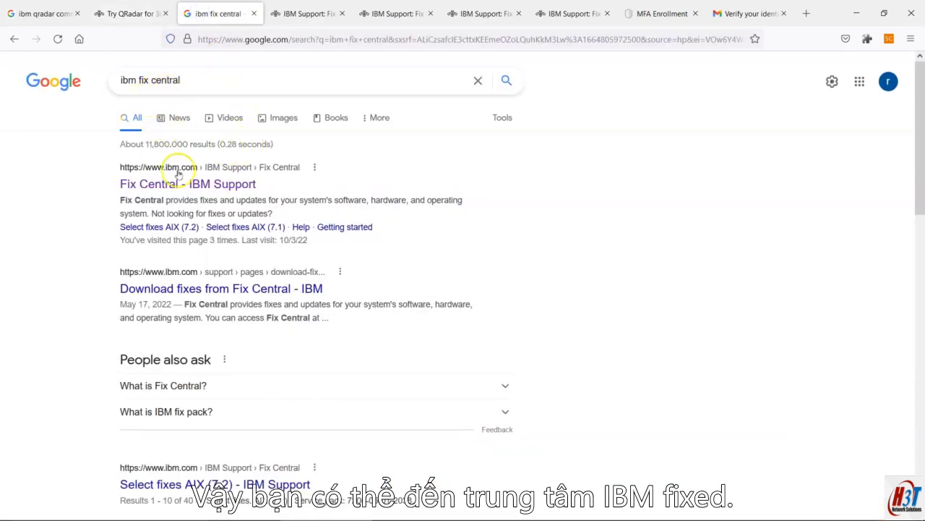
pyautogui.click(307, 10)
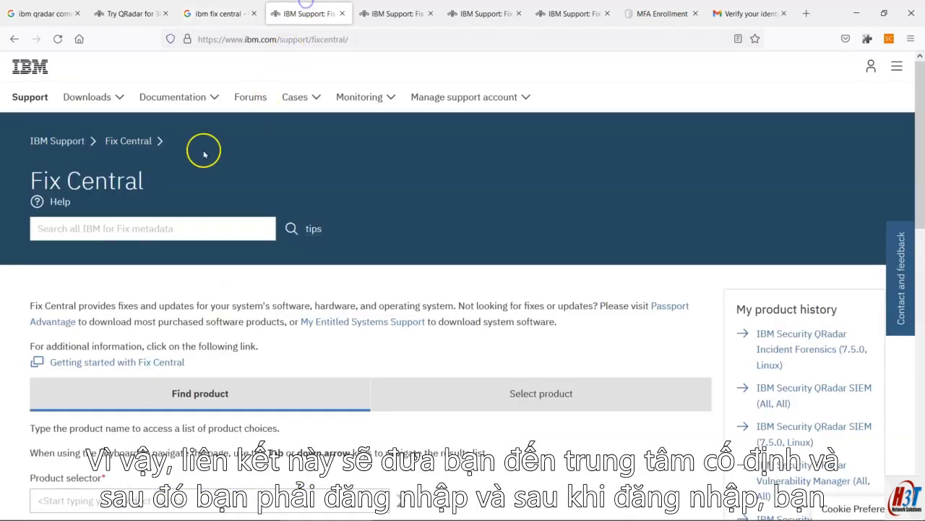
pyautogui.click(867, 70)
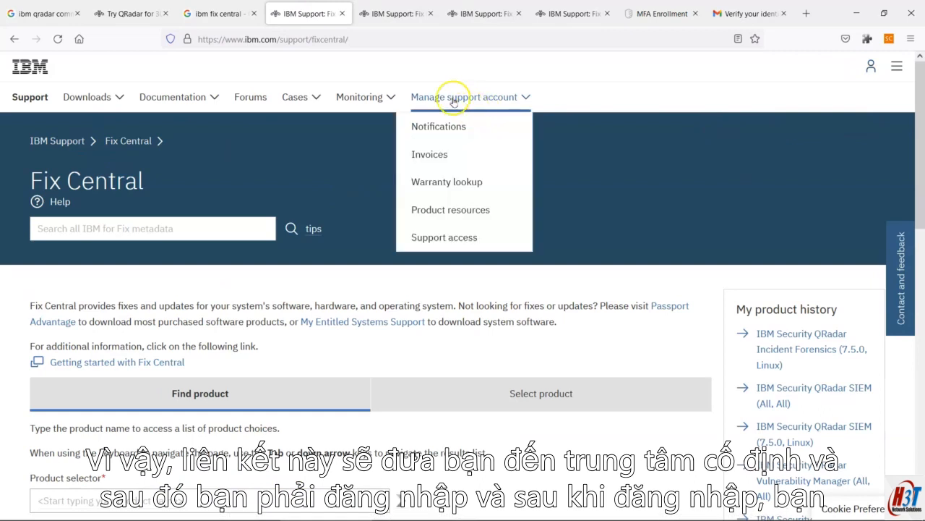
pyautogui.click(390, 8)
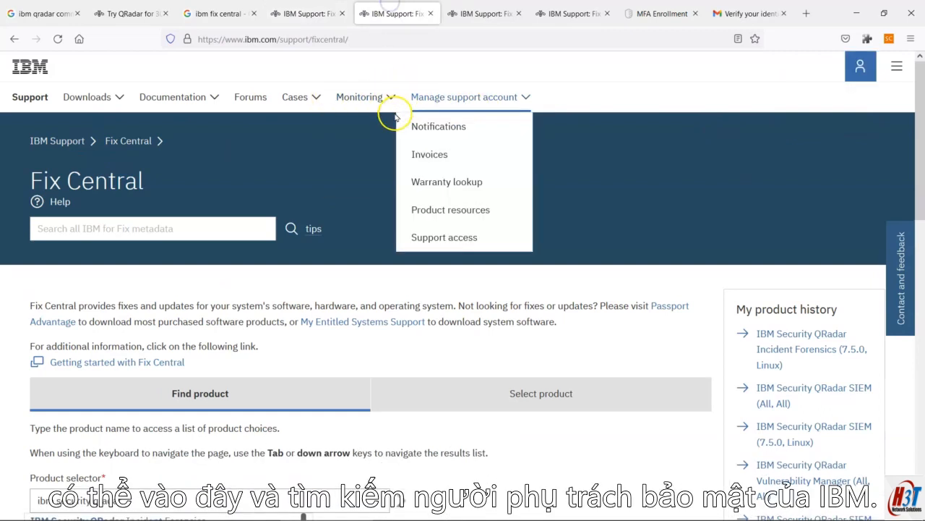
# Step: Examine the QRadar products suggested for "ibm security qradar" in the Fix Central product selector
pyautogui.scroll(-5, 282, 207)
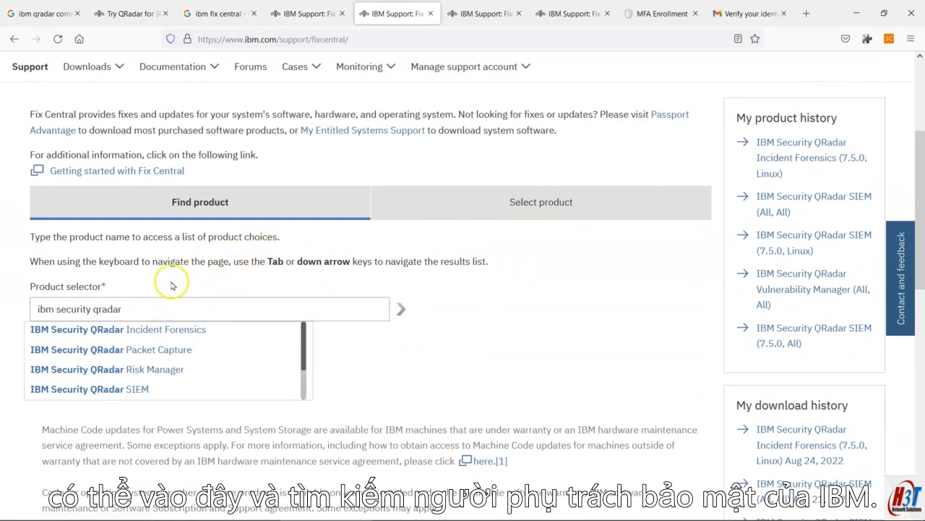
pyautogui.click(125, 308)
pyautogui.click(124, 309)
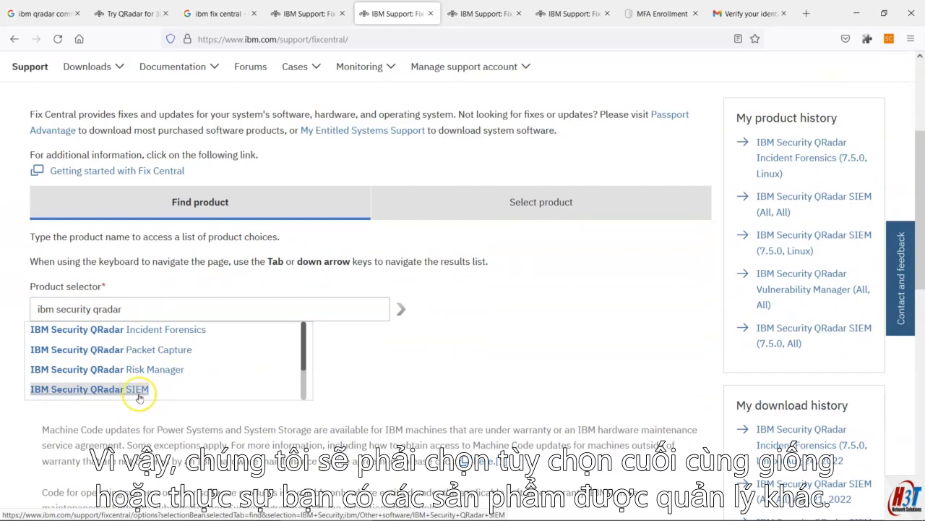
pyautogui.moveTo(305, 342); pyautogui.dragTo(301, 391)
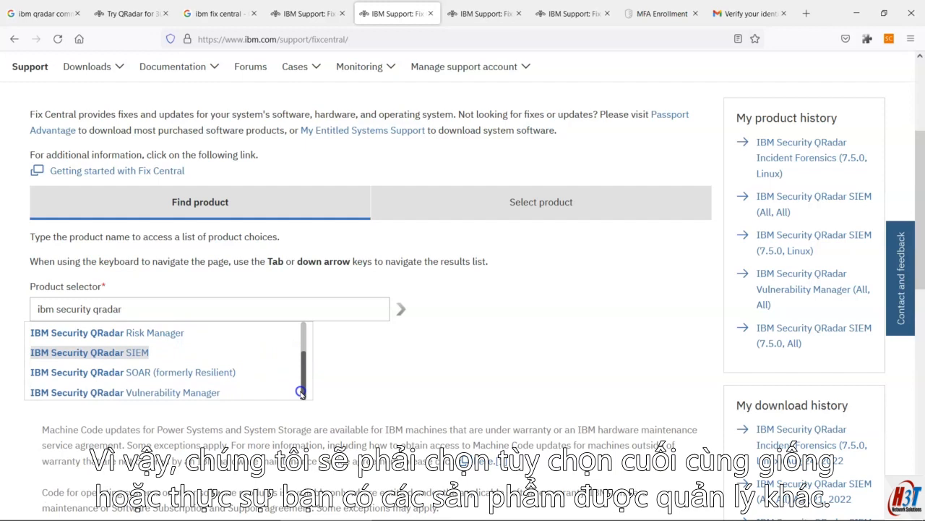
pyautogui.moveTo(301, 392)
pyautogui.mouseDown()
pyautogui.moveTo(301, 326)
pyautogui.moveTo(307, 379)
pyautogui.mouseUp()
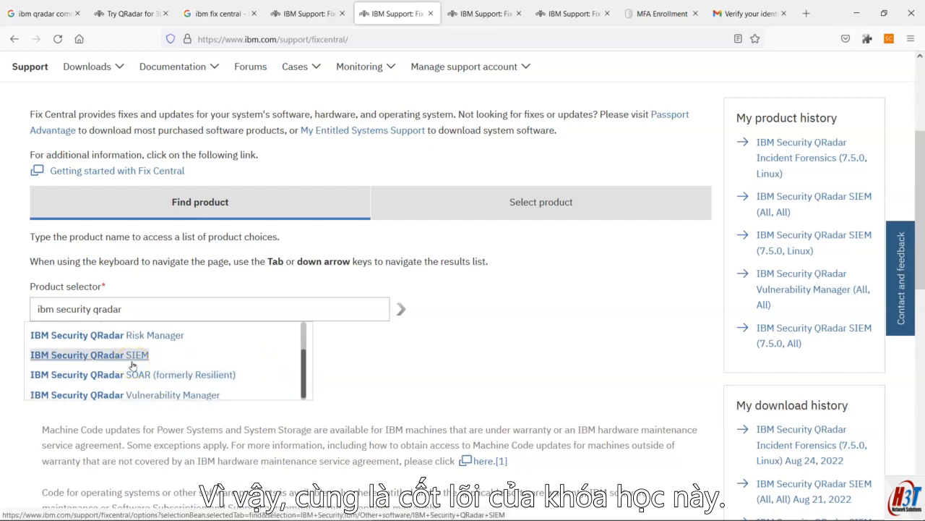
pyautogui.click(168, 360)
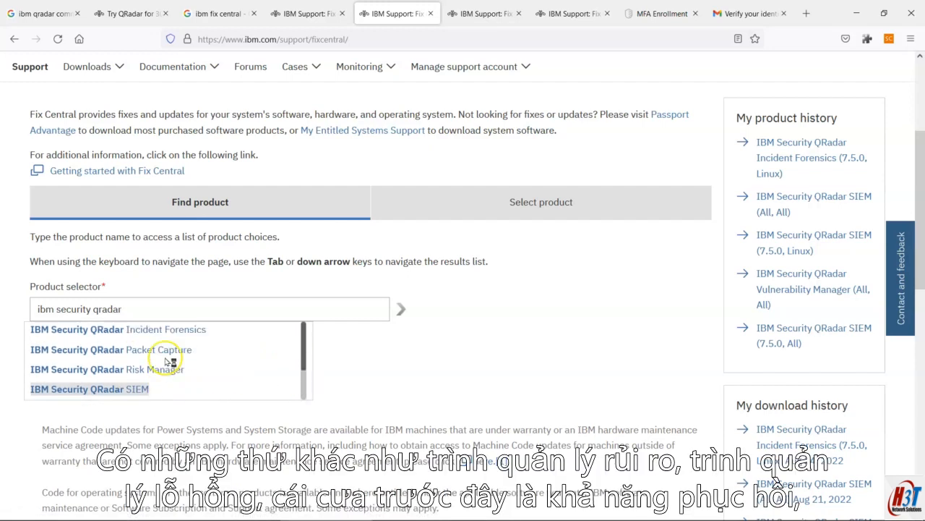
pyautogui.scroll(-1, 177, 409)
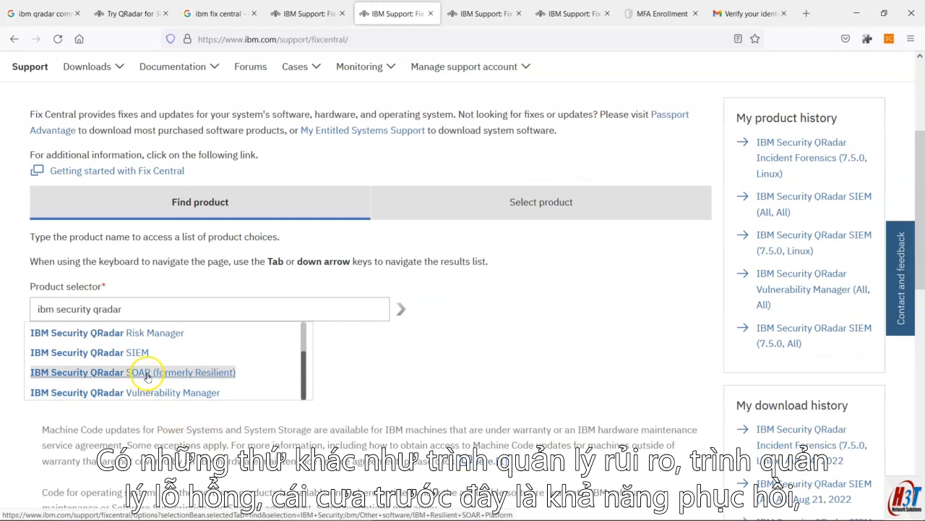
pyautogui.scroll(1, 206, 382)
pyautogui.scroll(-1, 206, 381)
pyautogui.scroll(1, 195, 381)
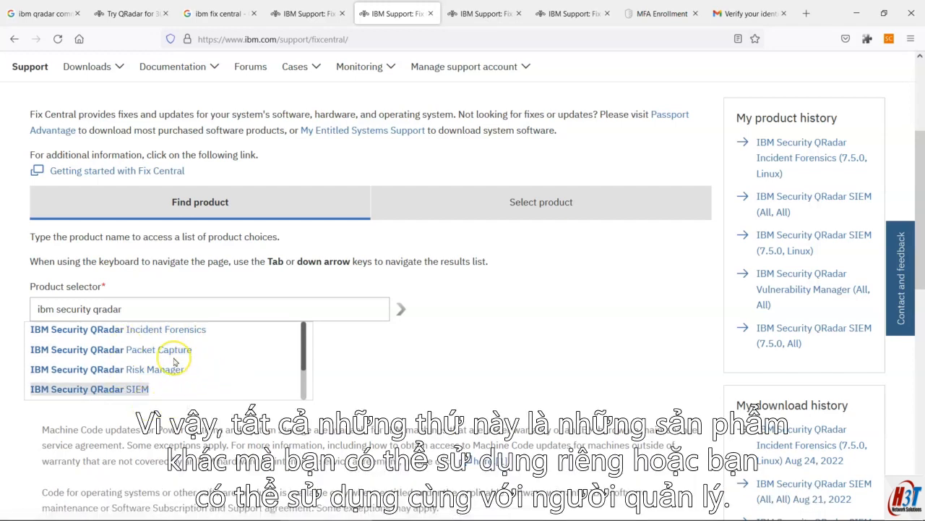
pyautogui.click(211, 346)
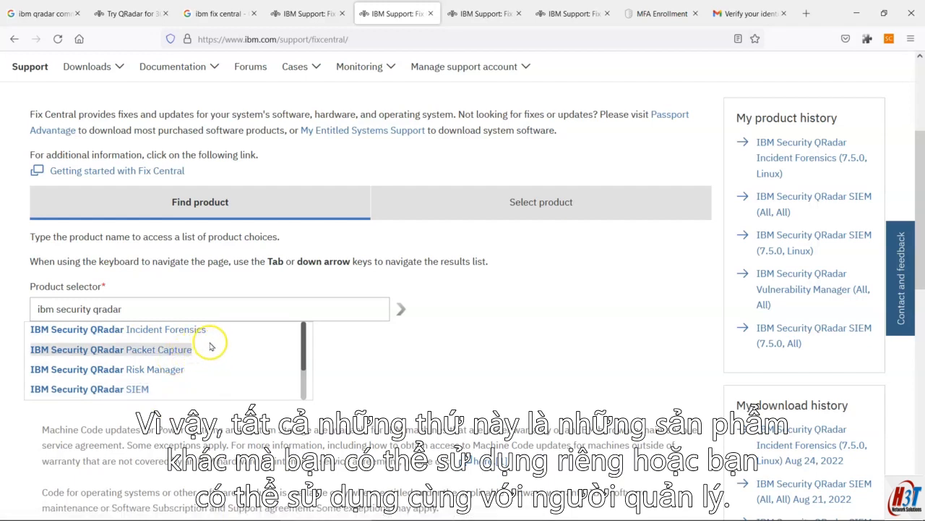
pyautogui.scroll(-1, 218, 350)
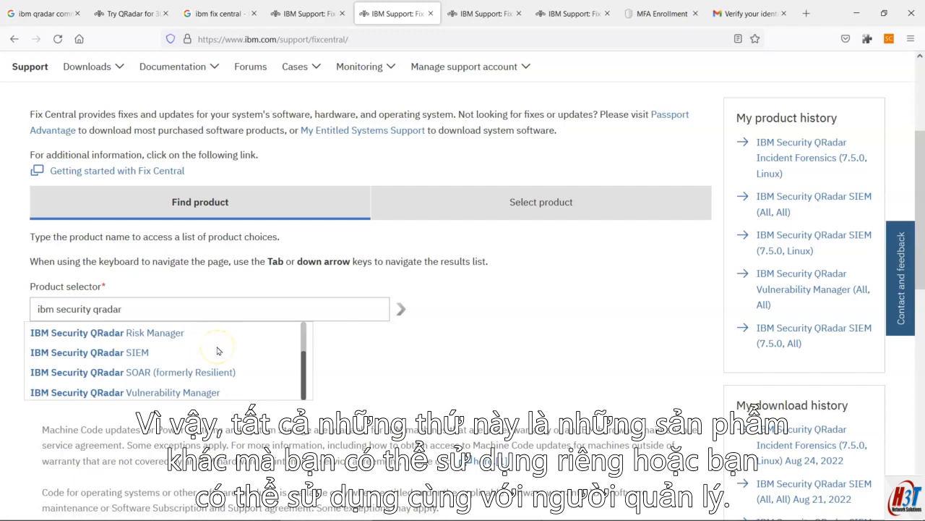
pyautogui.scroll(1, 214, 353)
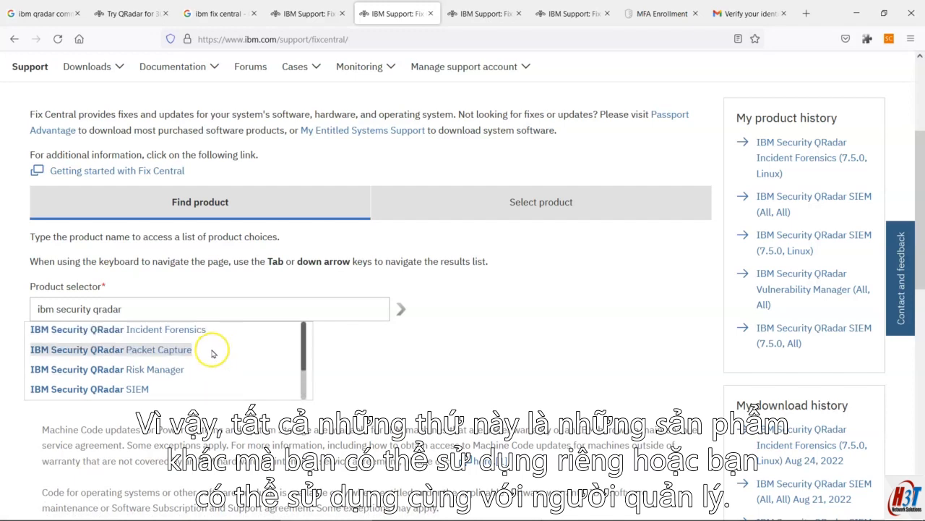
# Step: Choose IBM Security QRadar SIEM as the product and proceed to its Identify fixes page
pyautogui.click(134, 394)
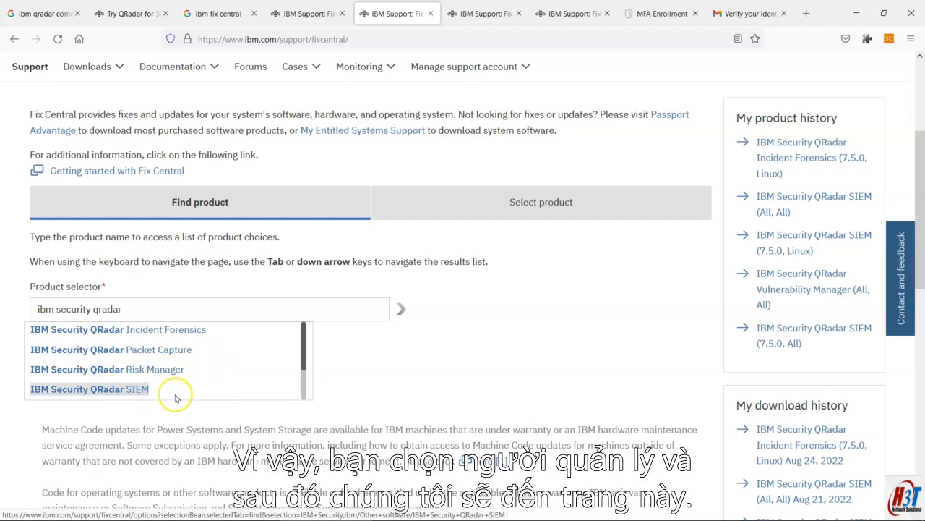
pyautogui.click(486, 14)
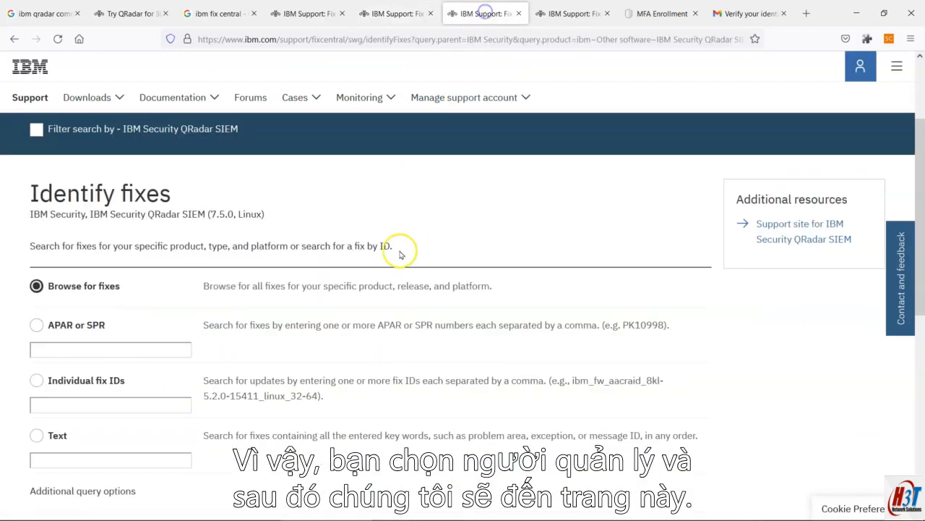
pyautogui.scroll(-3, 206, 257)
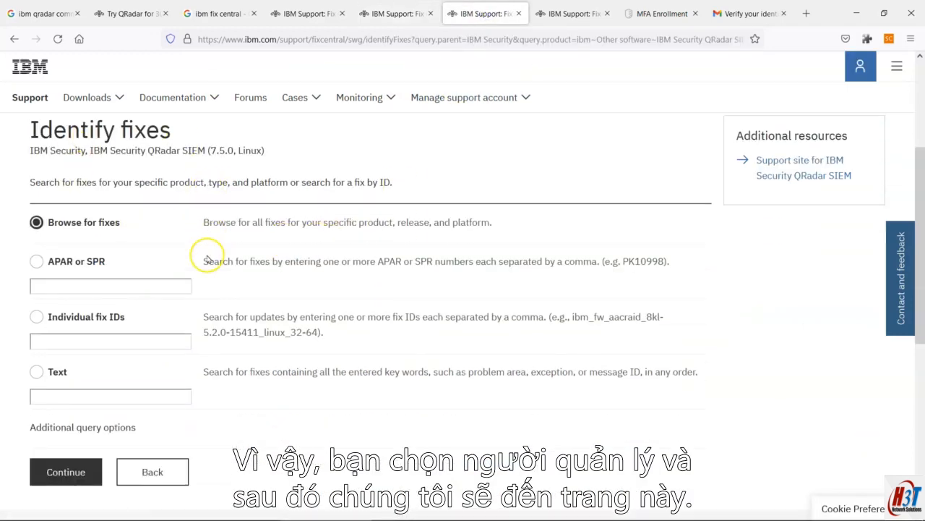
# Step: Search the QRadar SIEM fixes by the text "ISO" and review the details of the listed refresh pack
pyautogui.click(37, 309)
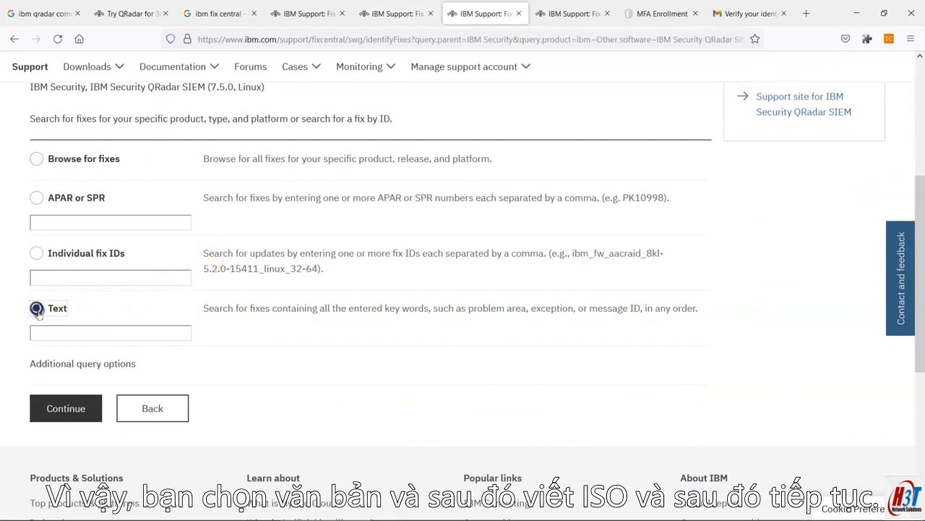
pyautogui.click(73, 332)
pyautogui.write('ISO')
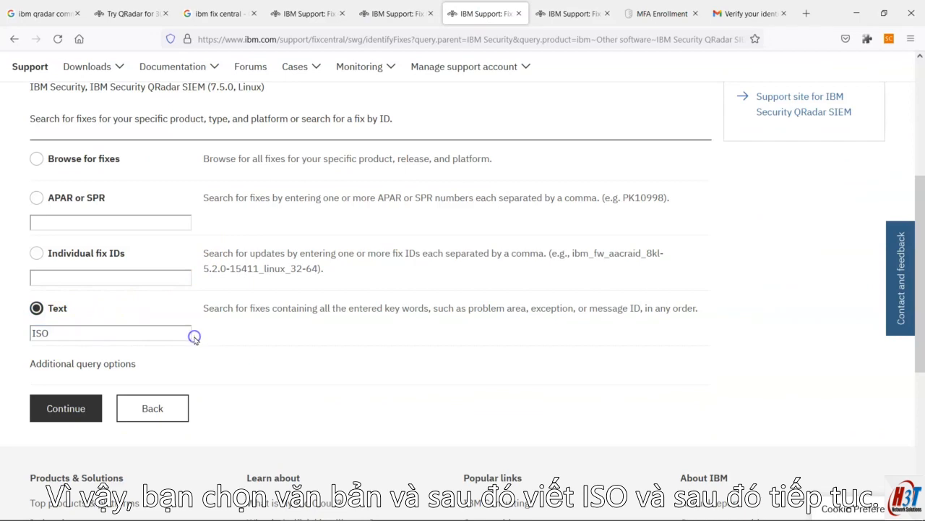
pyautogui.click(82, 406)
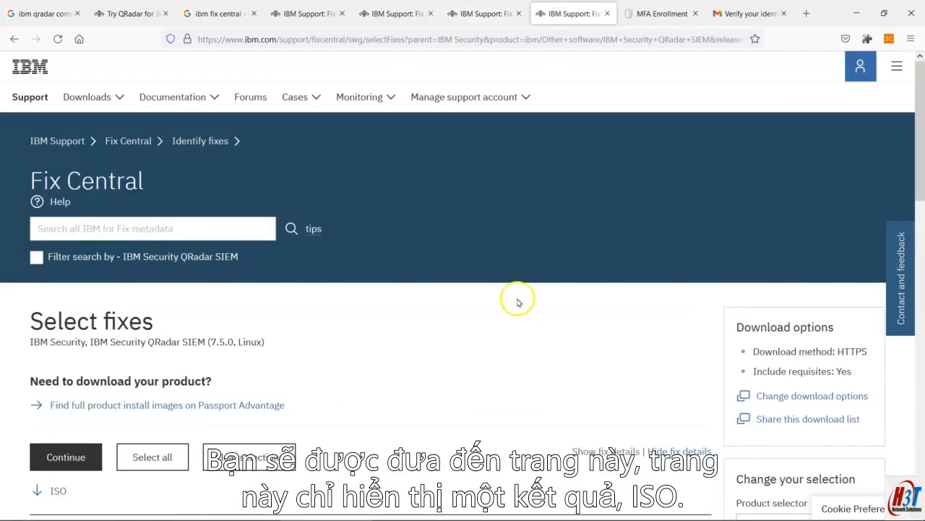
pyautogui.scroll(-6, 515, 302)
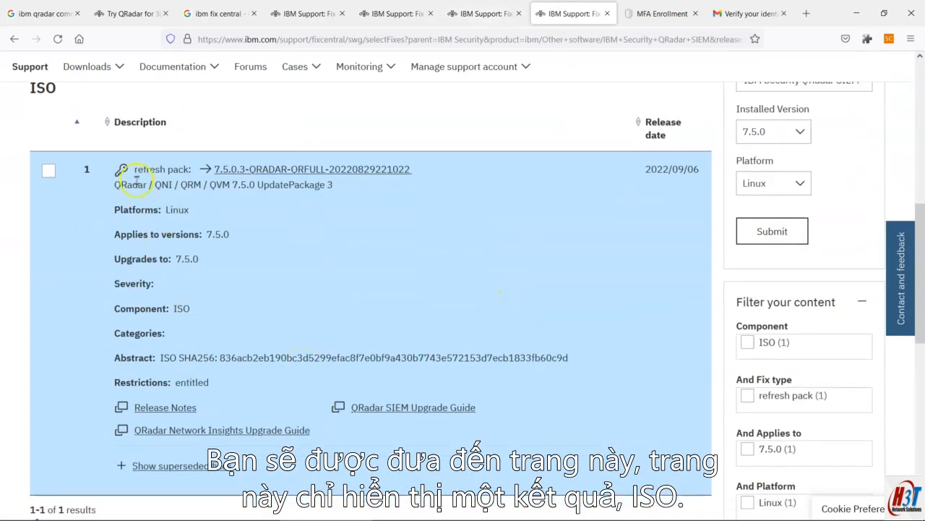
pyautogui.scroll(1, 135, 181)
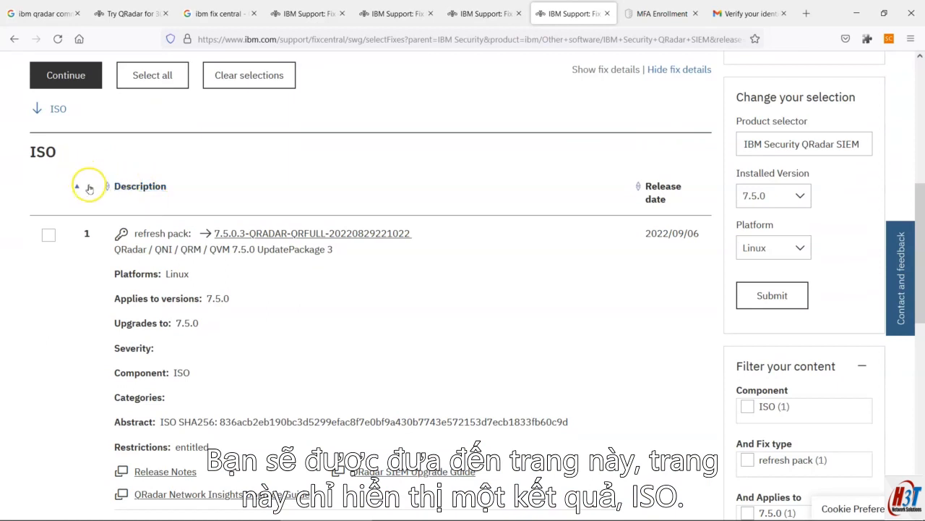
pyautogui.scroll(-4, 68, 192)
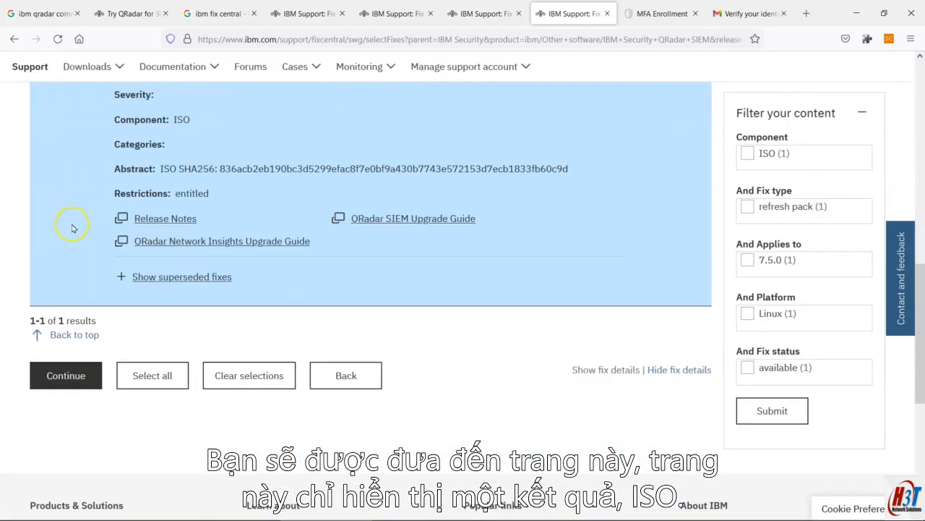
pyautogui.scroll(4, 72, 228)
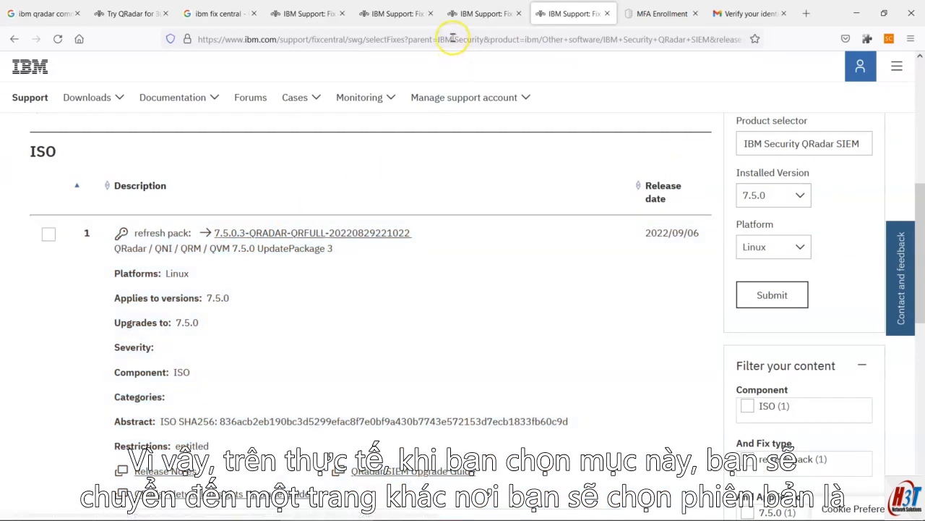
# Step: Review the Fix Central product selection and the version and platform on the Identify fixes page, returning to the ISO refresh pack listing
pyautogui.click(479, 13)
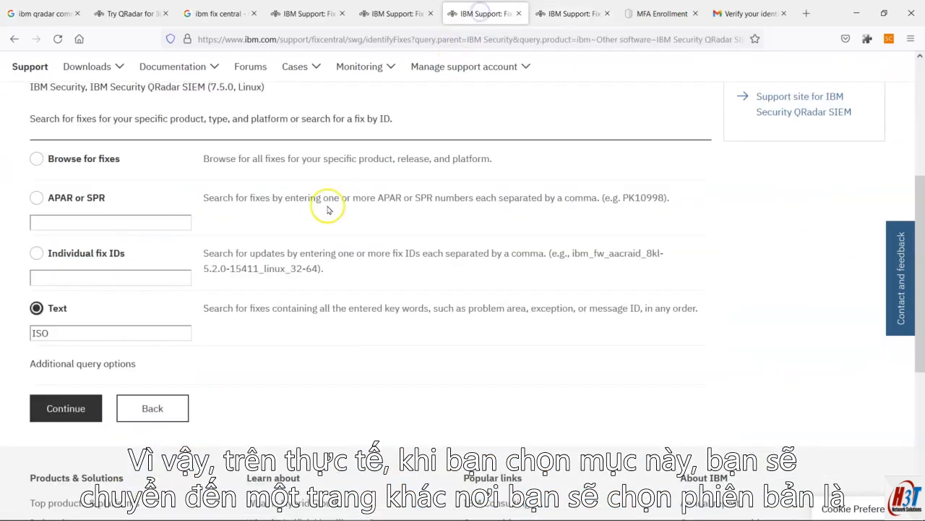
pyautogui.click(394, 13)
pyautogui.click(76, 308)
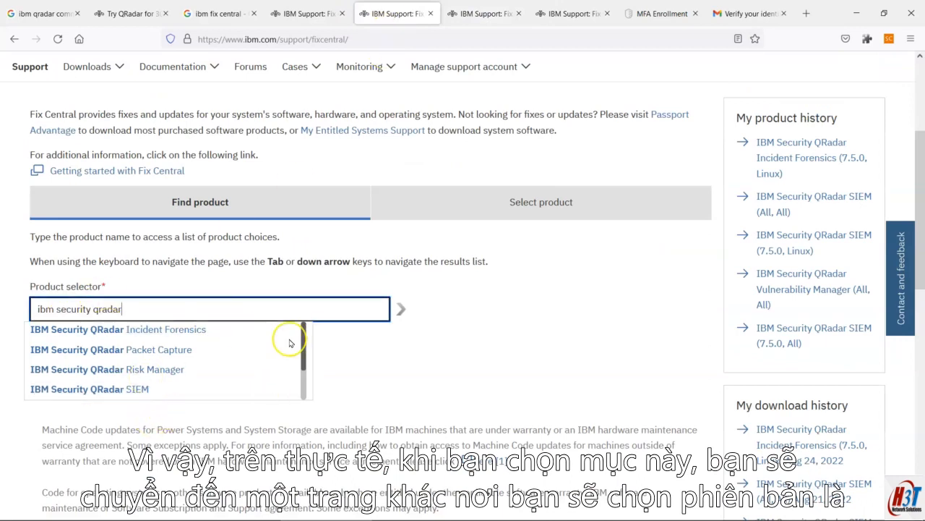
pyautogui.click(478, 13)
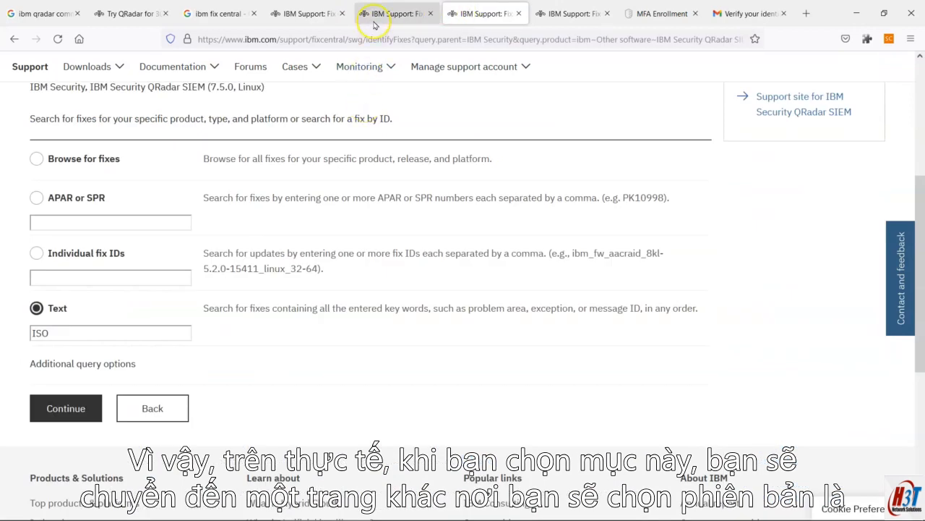
pyautogui.scroll(3, 231, 267)
pyautogui.moveTo(267, 279); pyautogui.dragTo(219, 281)
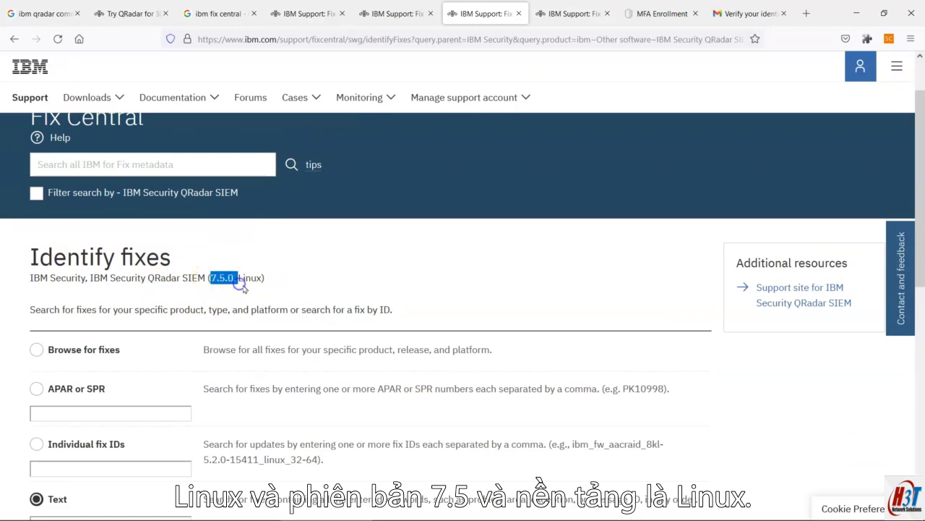
pyautogui.click(248, 283)
pyautogui.click(545, 7)
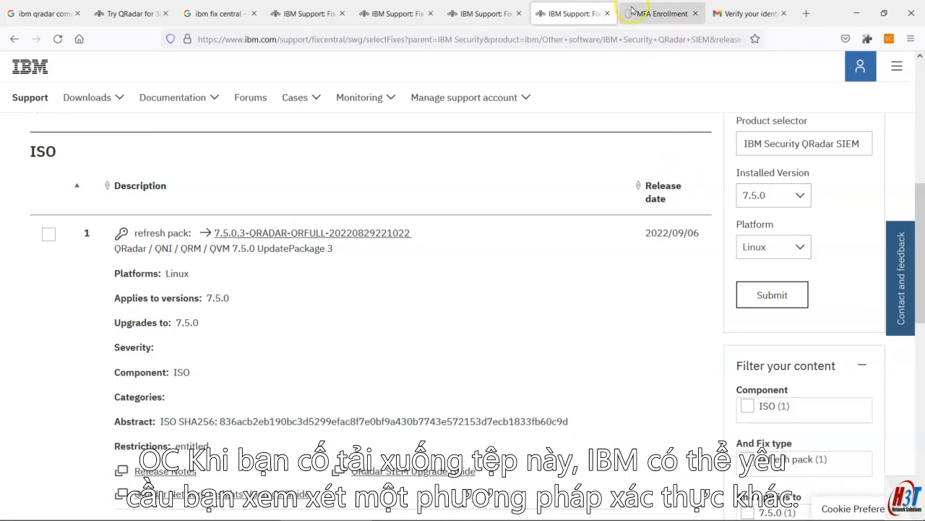
# Step: Examine the IBMid multi-factor enrollment methods and the emailed verification code, then return to the ISO refresh pack listing
pyautogui.click(632, 10)
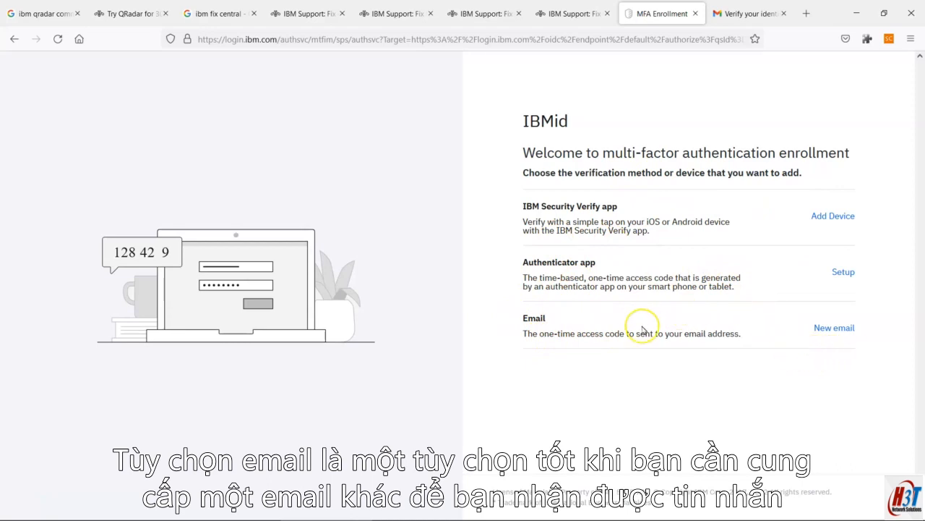
pyautogui.click(716, 14)
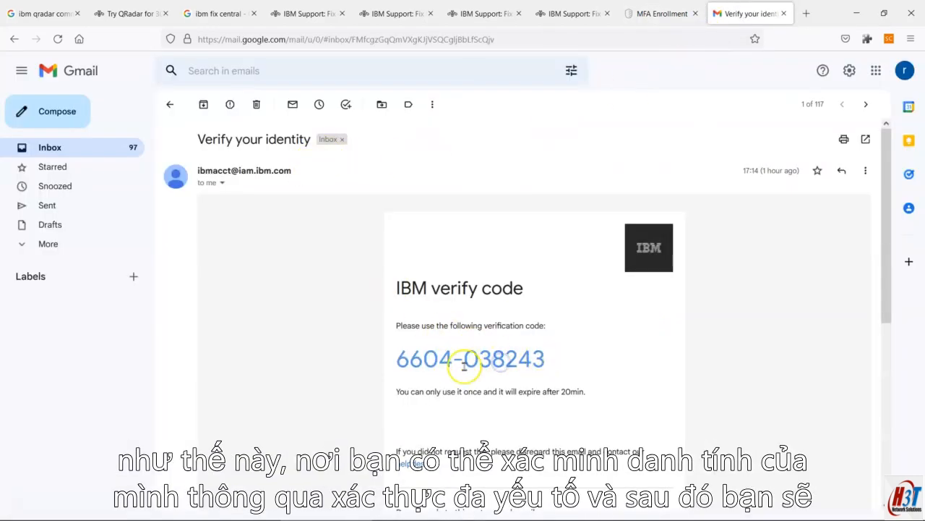
pyautogui.moveTo(463, 358); pyautogui.dragTo(557, 366)
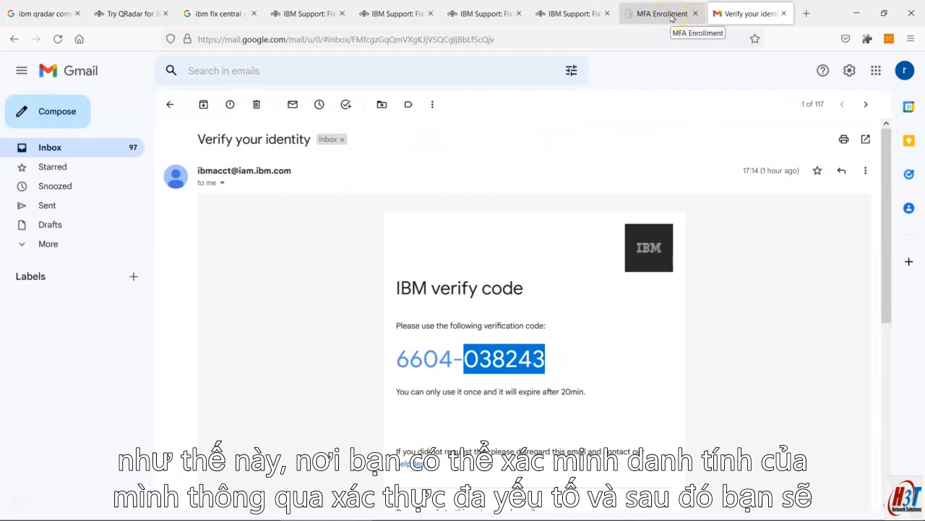
pyautogui.click(492, 13)
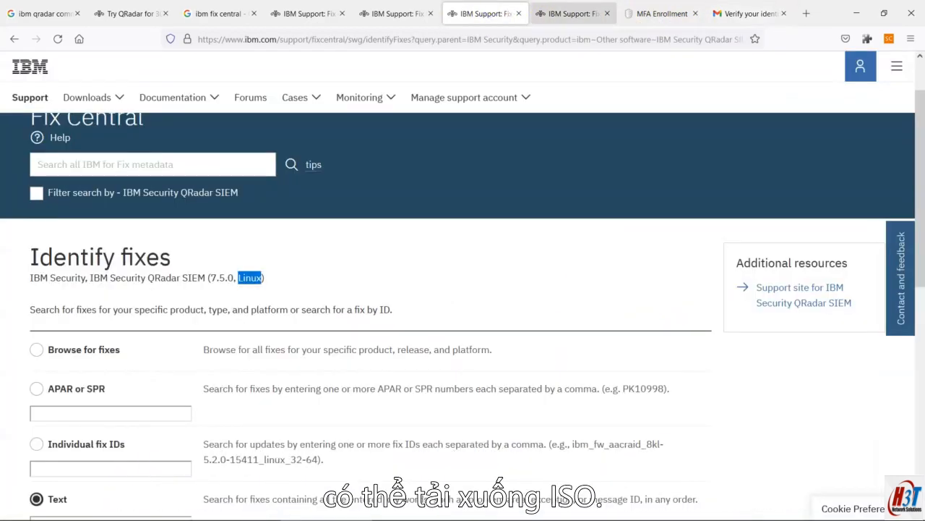
pyautogui.click(571, 13)
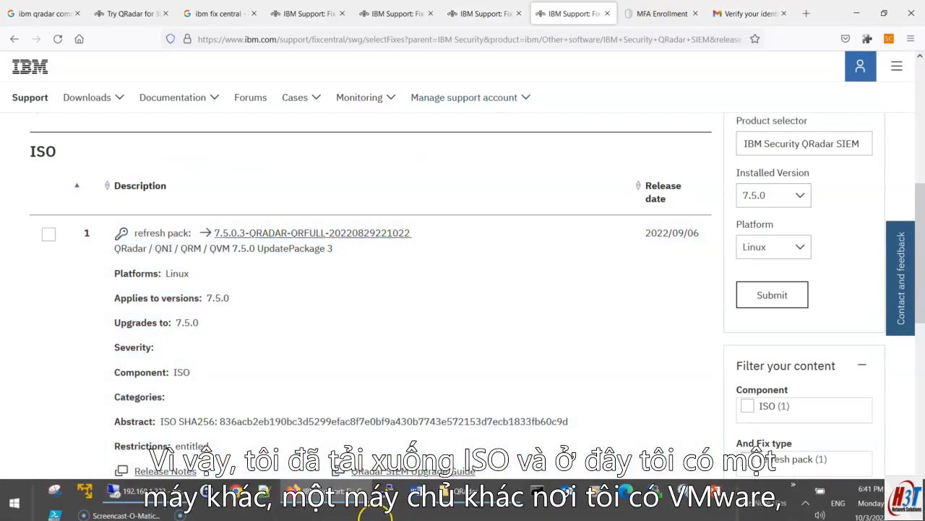
# Step: Switch to the remote desktop session in full screen and bring up VMware Workstation 16 Player there
pyautogui.moveTo(376, 515)
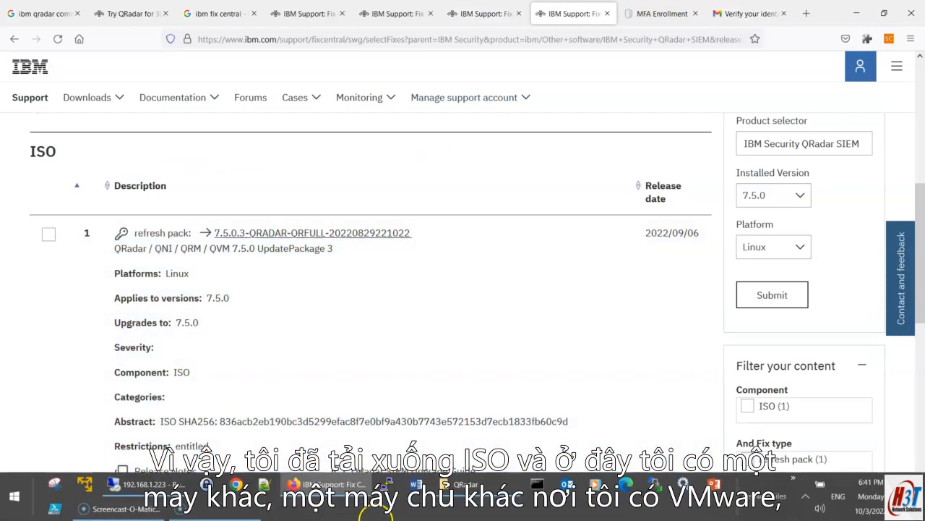
pyautogui.click(145, 484)
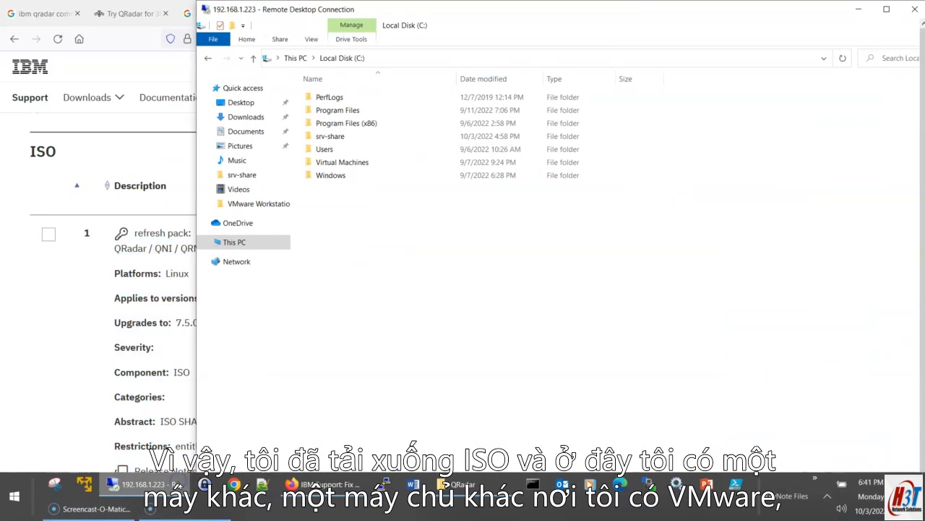
pyautogui.doubleClick(508, 17)
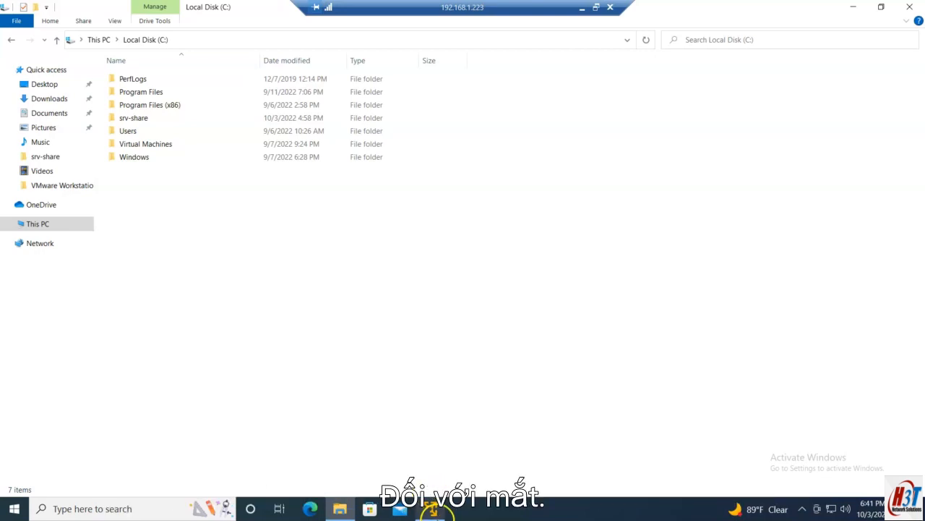
pyautogui.moveTo(432, 511)
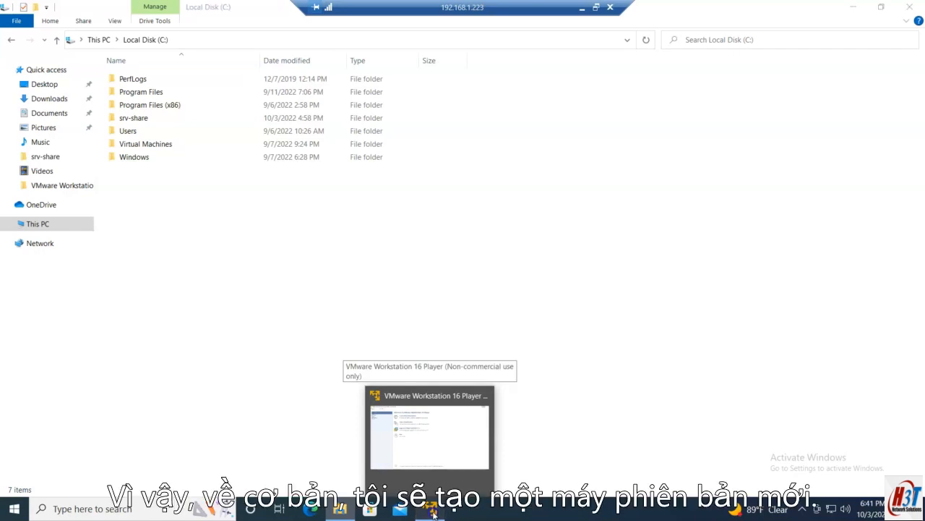
pyautogui.click(431, 509)
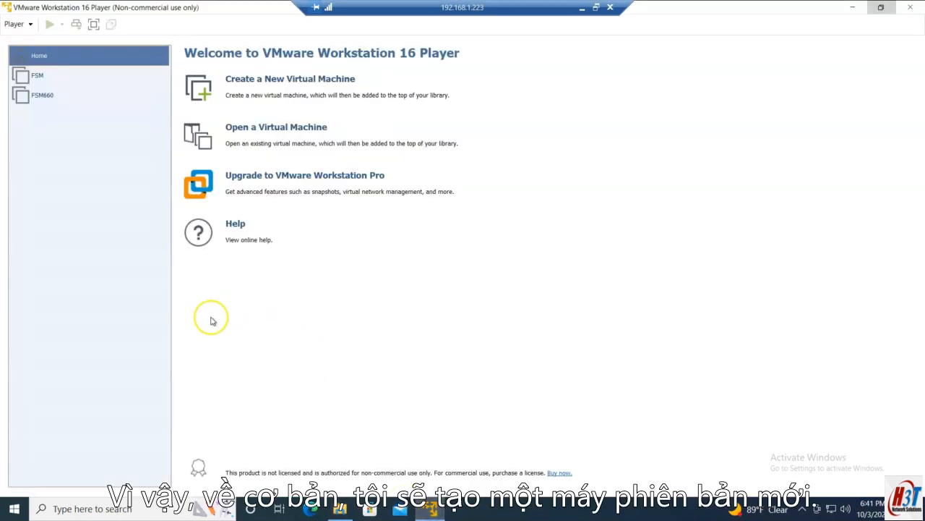
# Step: Start creating a new virtual machine with a blank hard disk, choosing to install the operating system later
pyautogui.click(298, 83)
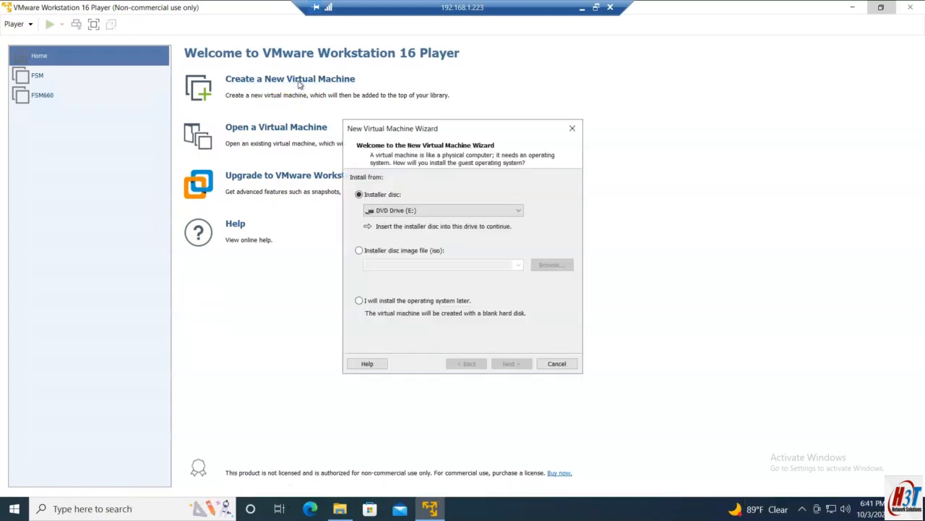
pyautogui.click(398, 305)
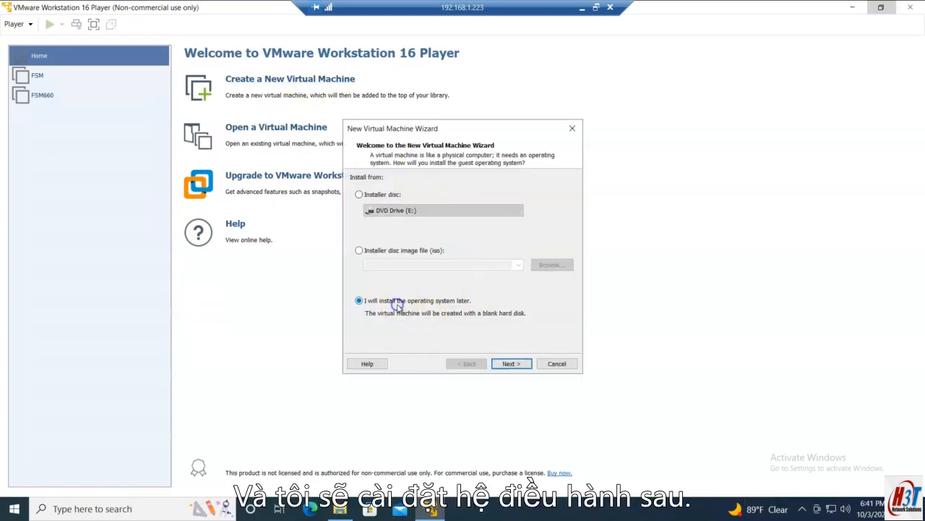
pyautogui.click(509, 363)
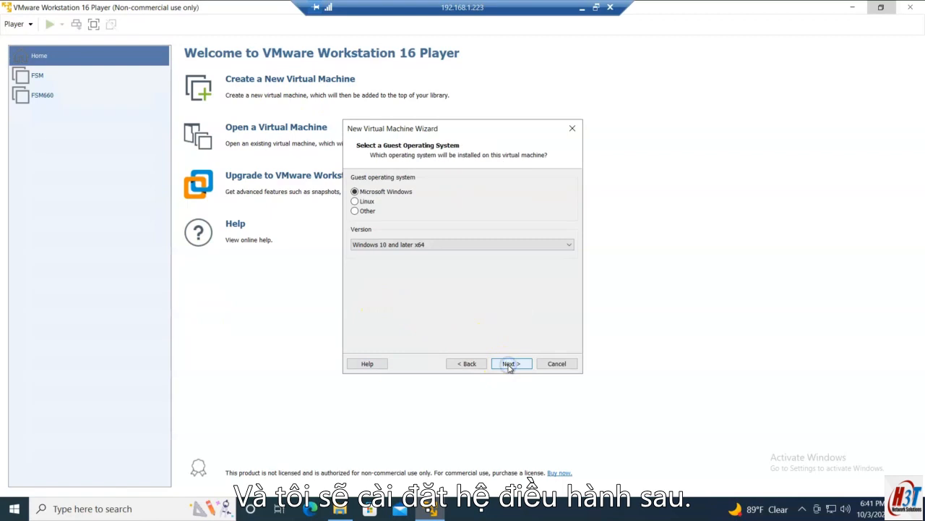
# Step: Choose Linux as the guest operating system with version Red Hat Enterprise Linux 7 64-bit and continue
pyautogui.click(354, 201)
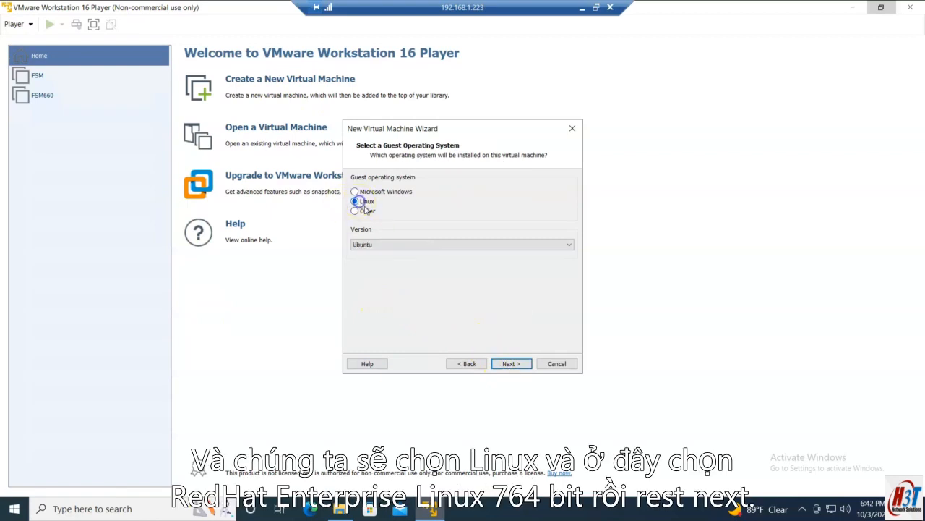
pyautogui.click(384, 246)
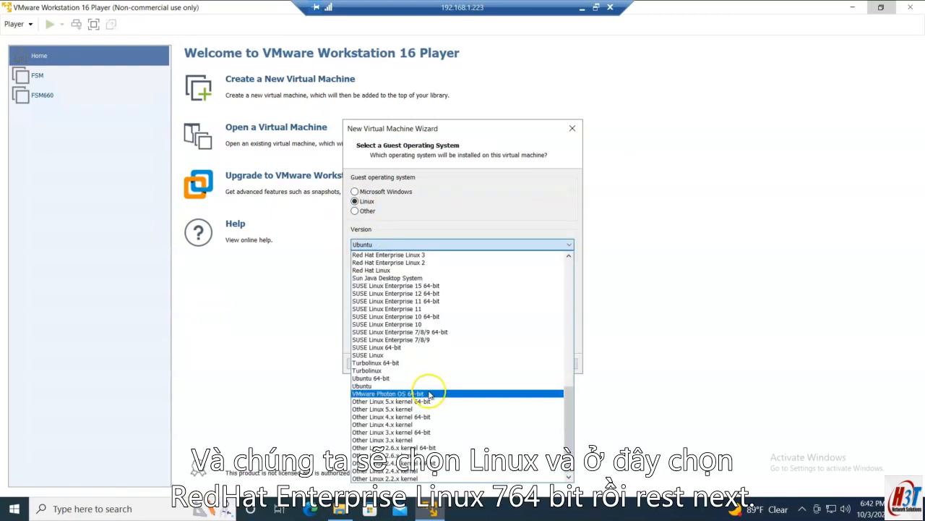
pyautogui.scroll(3, 430, 396)
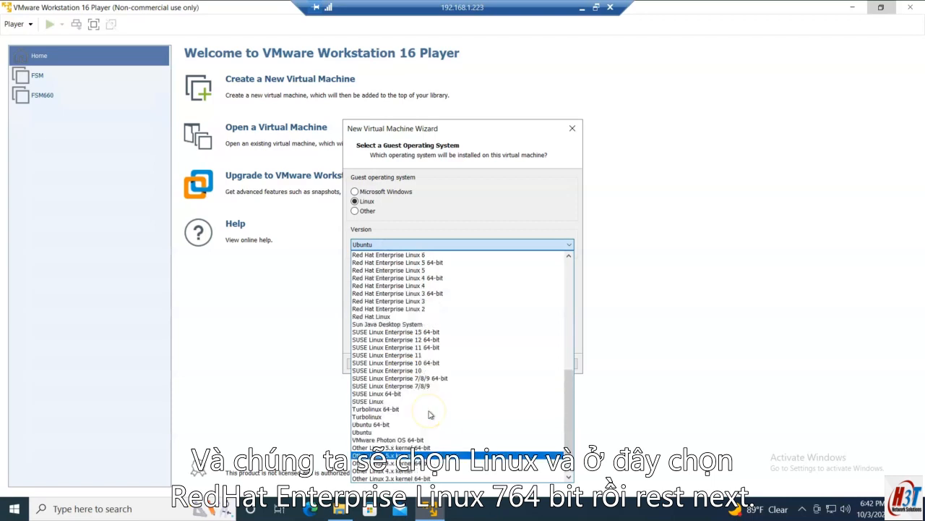
pyautogui.scroll(1, 430, 412)
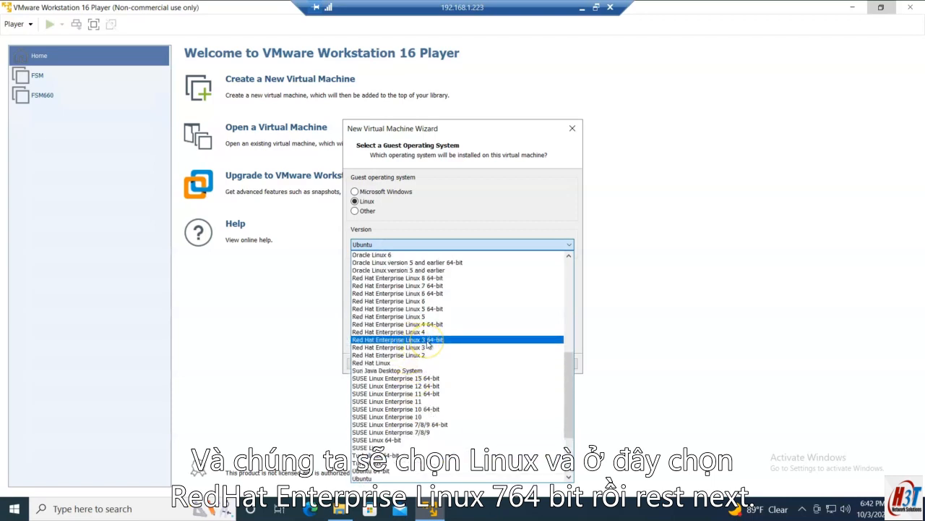
pyautogui.click(434, 286)
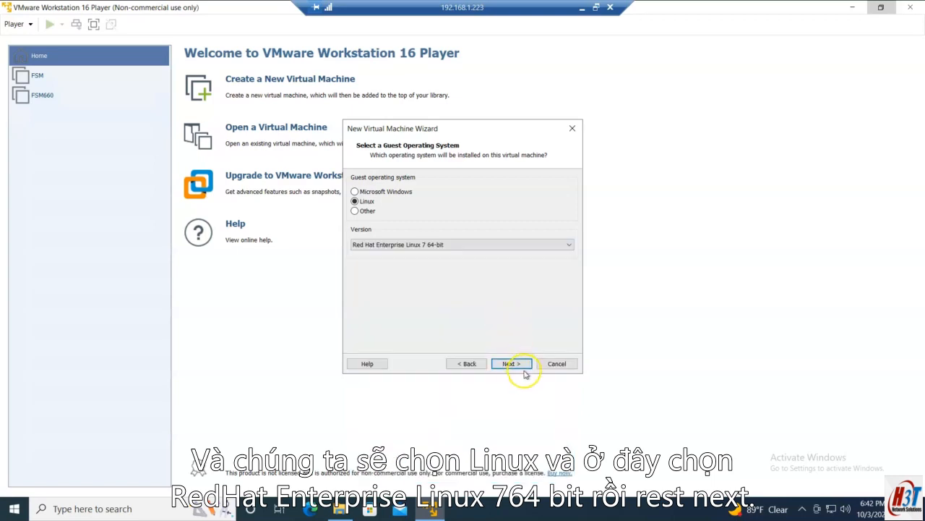
pyautogui.click(512, 364)
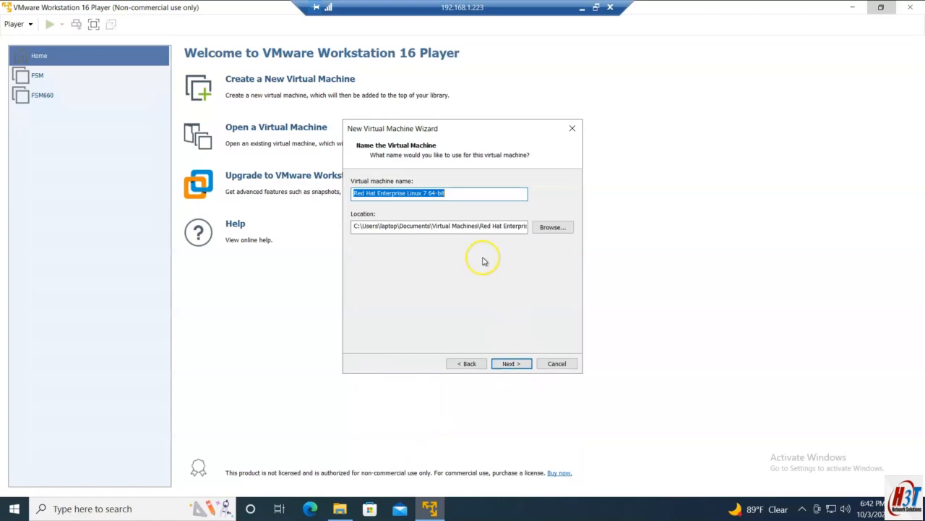
# Step: Set the virtual machine's location to C:\Virtual Machines\QRadar7_5
pyautogui.click(432, 226)
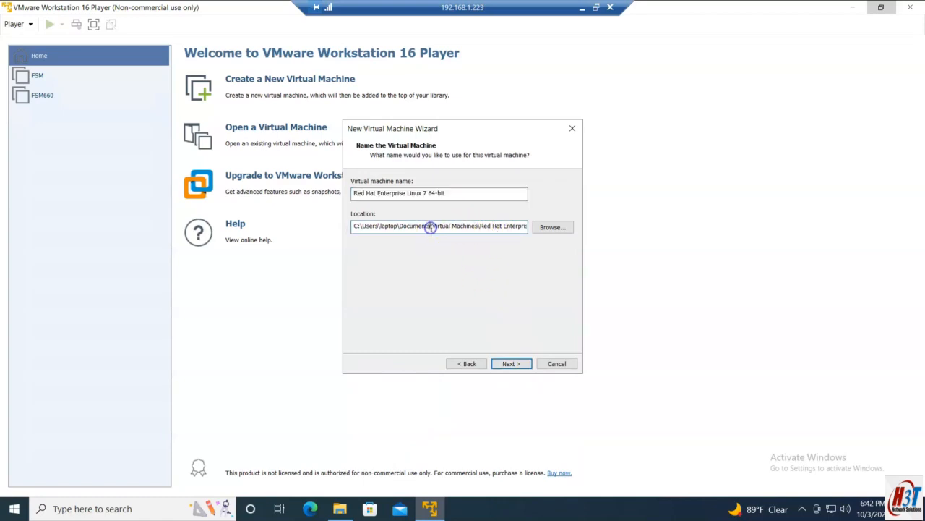
pyautogui.press('BackSpace')
pyautogui.press('BackSpace')
pyautogui.press('BackSpace')
pyautogui.press('BackSpace')
pyautogui.press('BackSpace')
pyautogui.press('BackSpace')
pyautogui.press('BackSpace')
pyautogui.press('BackSpace')
pyautogui.press('BackSpace')
pyautogui.press('BackSpace')
pyautogui.press('BackSpace')
pyautogui.press('BackSpace')
pyautogui.press('BackSpace')
pyautogui.press('BackSpace')
pyautogui.press('BackSpace')
pyautogui.press('BackSpace')
pyautogui.press('BackSpace')
pyautogui.press('BackSpace')
pyautogui.press('BackSpace')
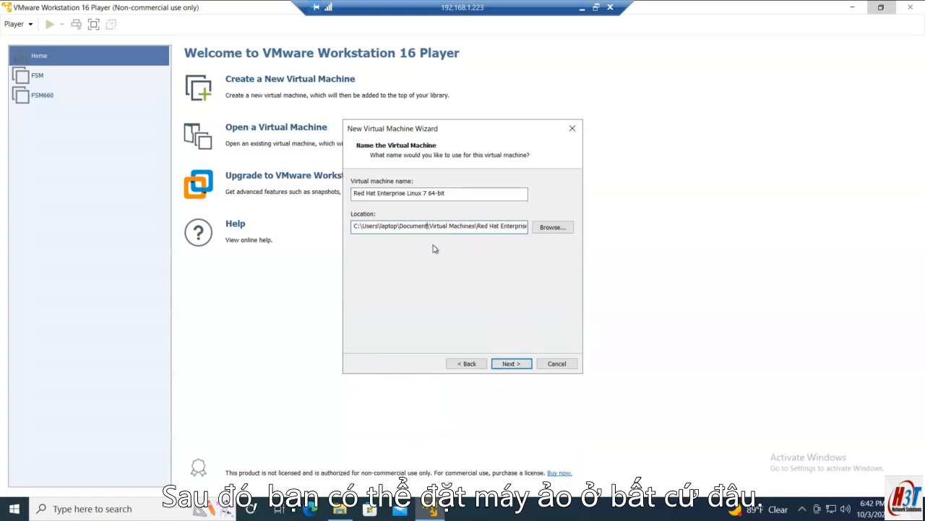
pyautogui.press('BackSpace')
pyautogui.press('BackSpace')
pyautogui.press('BackSpace')
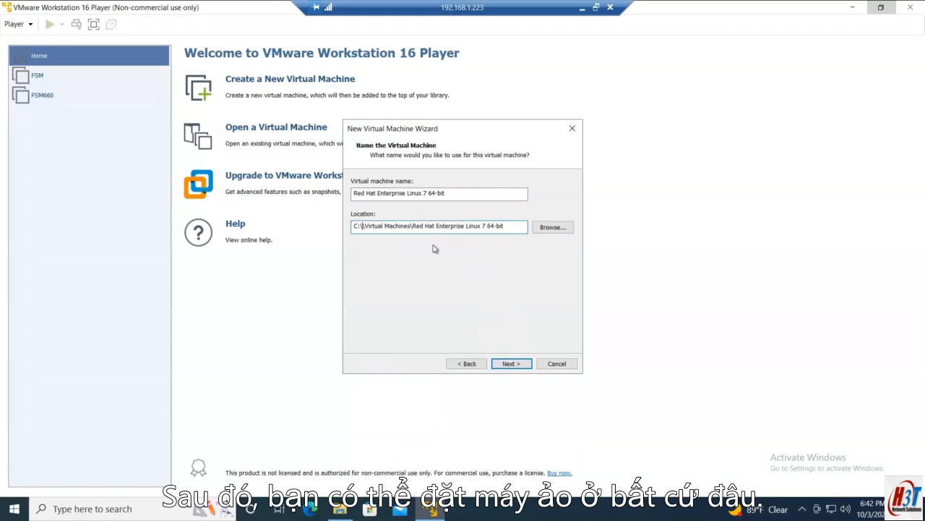
pyautogui.press('BackSpace')
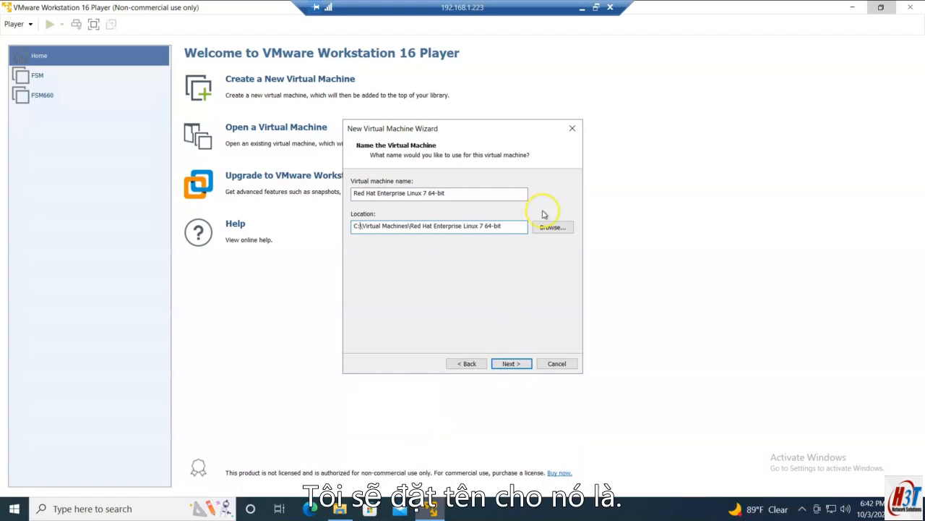
pyautogui.moveTo(507, 229); pyautogui.dragTo(411, 227)
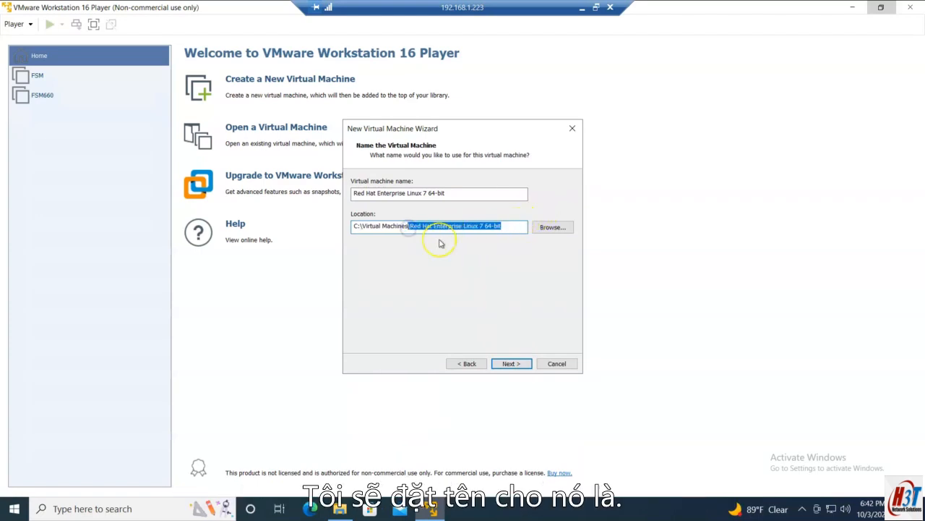
pyautogui.click(467, 194)
pyautogui.moveTo(503, 229); pyautogui.dragTo(400, 227)
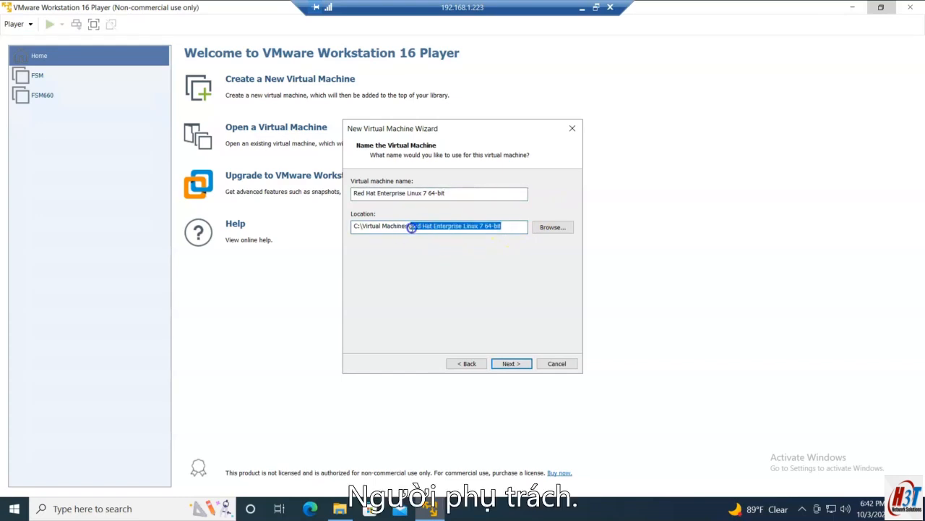
pyautogui.write('QRadar7_5')
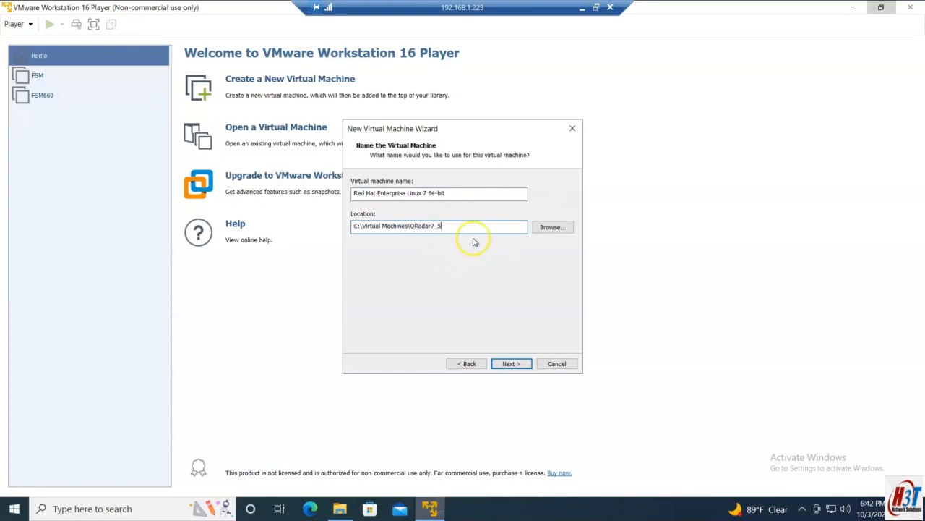
# Step: Name the virtual machine QRadar7_5, reusing the folder name, and set its maximum disk size to 300 GB
pyautogui.moveTo(448, 228); pyautogui.dragTo(410, 225)
pyautogui.hotkey('ctrl', 'c')
pyautogui.moveTo(450, 194); pyautogui.dragTo(310, 183)
pyautogui.hotkey('ctrl', 'v')
pyautogui.click(502, 365)
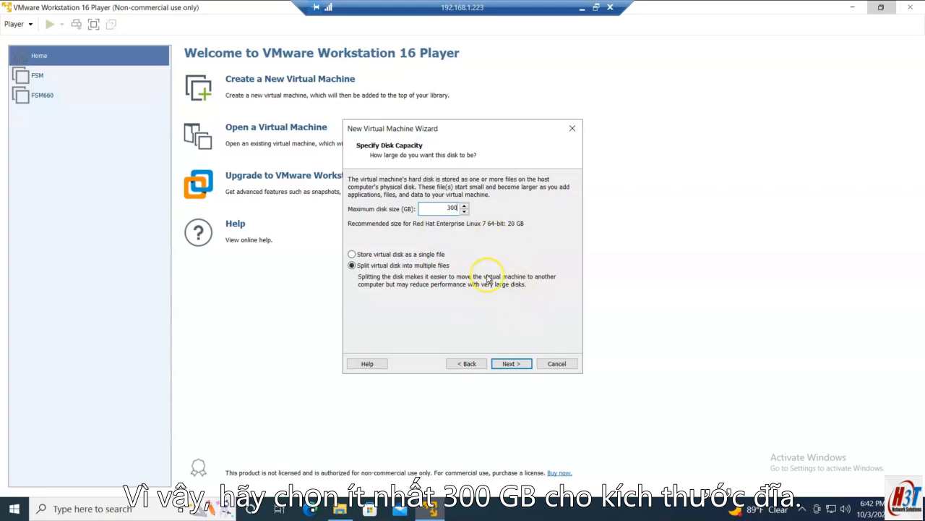
pyautogui.click(514, 364)
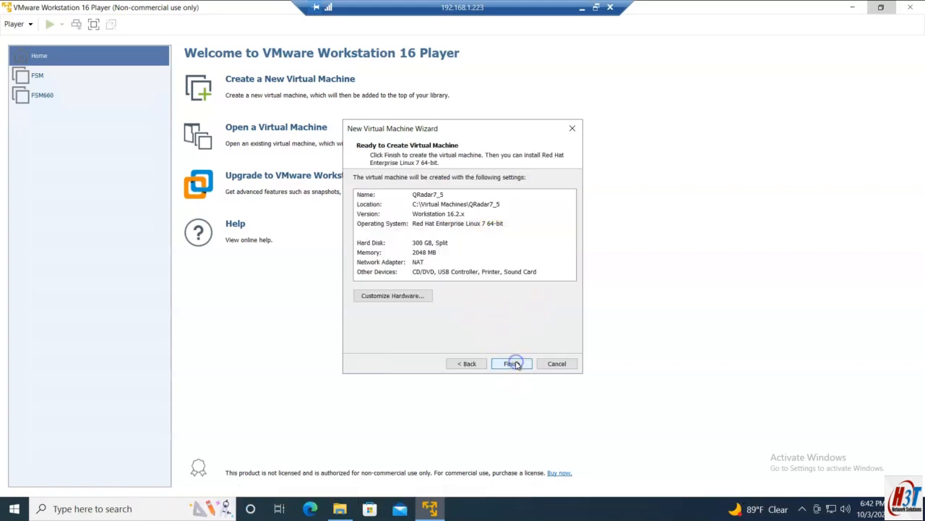
# Step: Customize the new virtual machine's hardware by setting its memory to 16 GB (16384 MB)
pyautogui.click(392, 295)
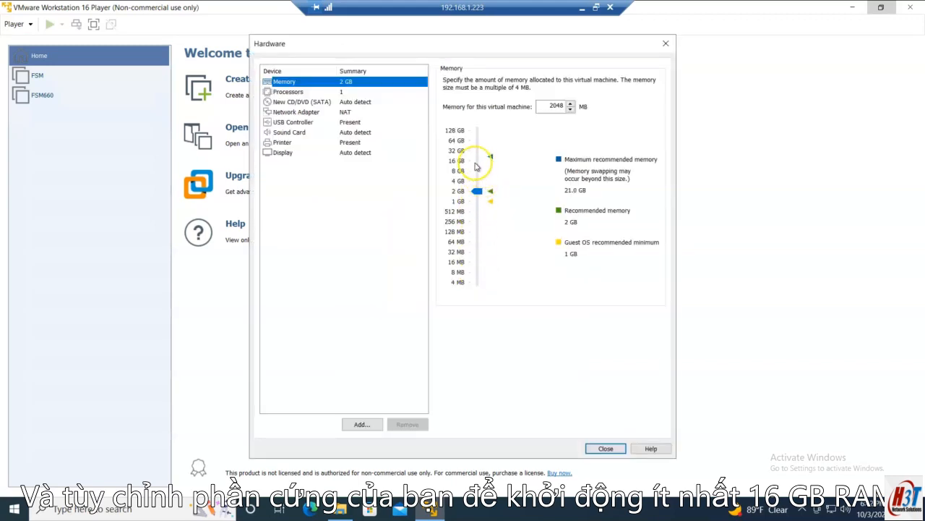
pyautogui.click(475, 166)
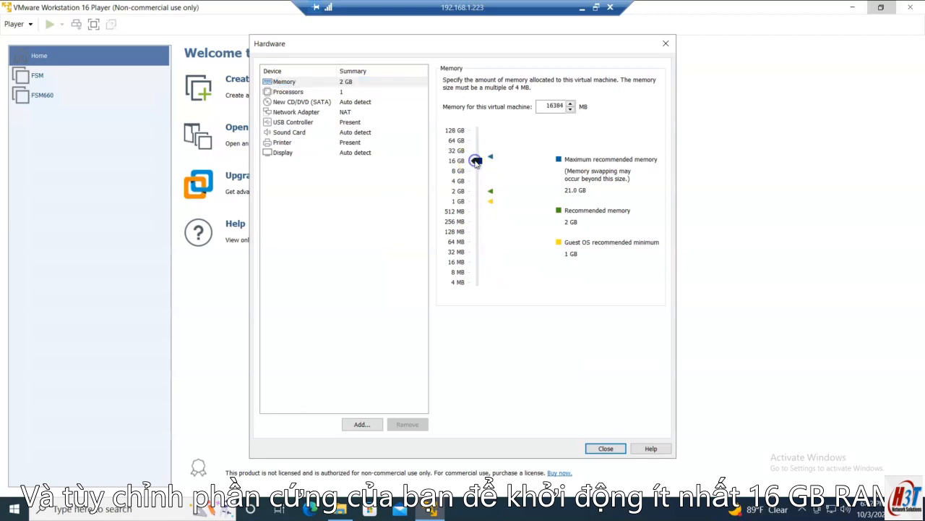
# Step: Set the virtual machine's number of processor cores to 4
pyautogui.click(342, 93)
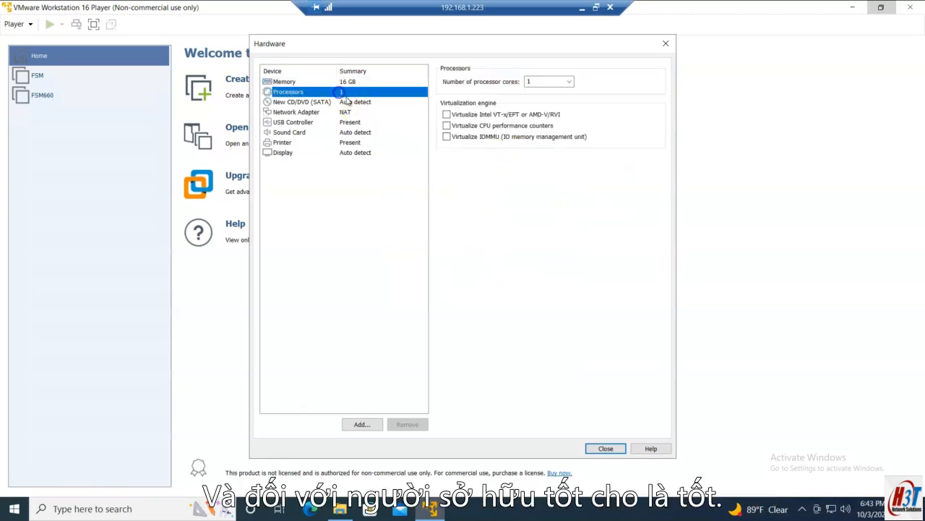
pyautogui.click(549, 82)
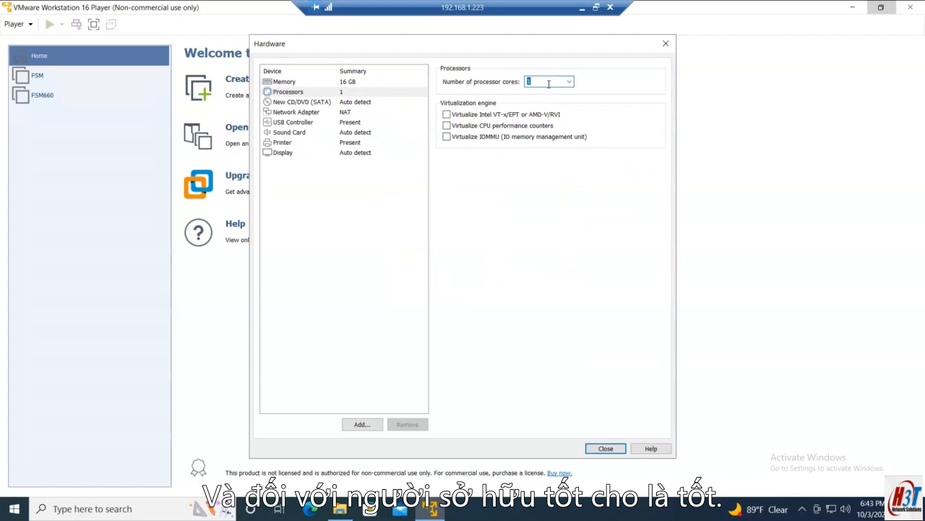
pyautogui.write('4')
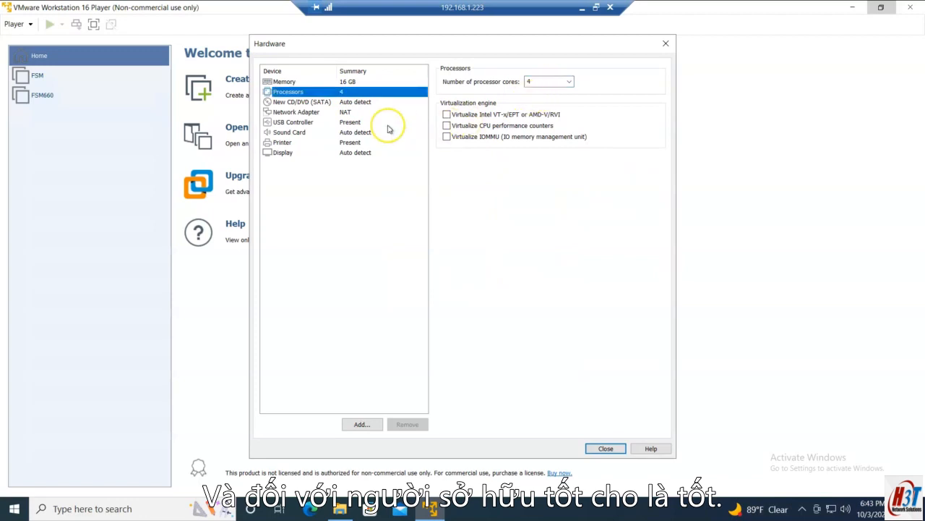
# Step: Set the network adapter to Bridged with physical network connection state replication turned off, and close the hardware customization
pyautogui.click(349, 104)
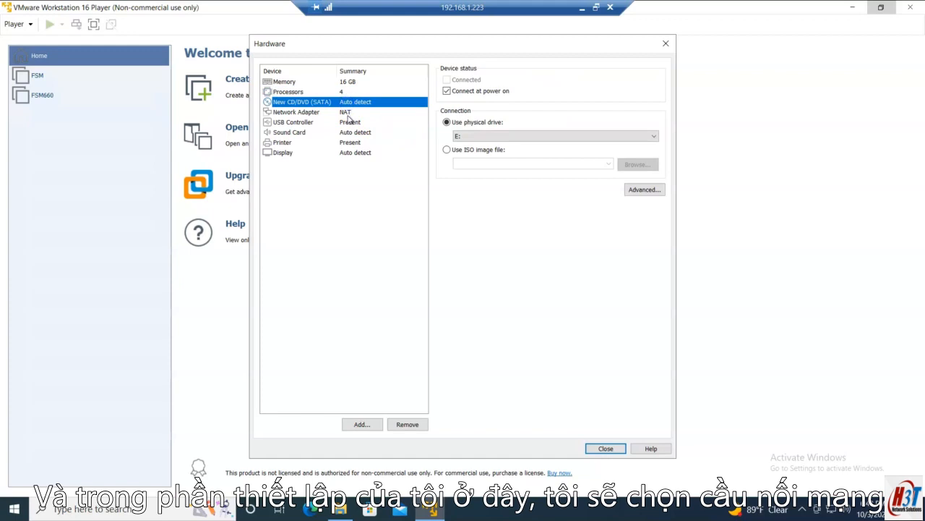
pyautogui.click(349, 114)
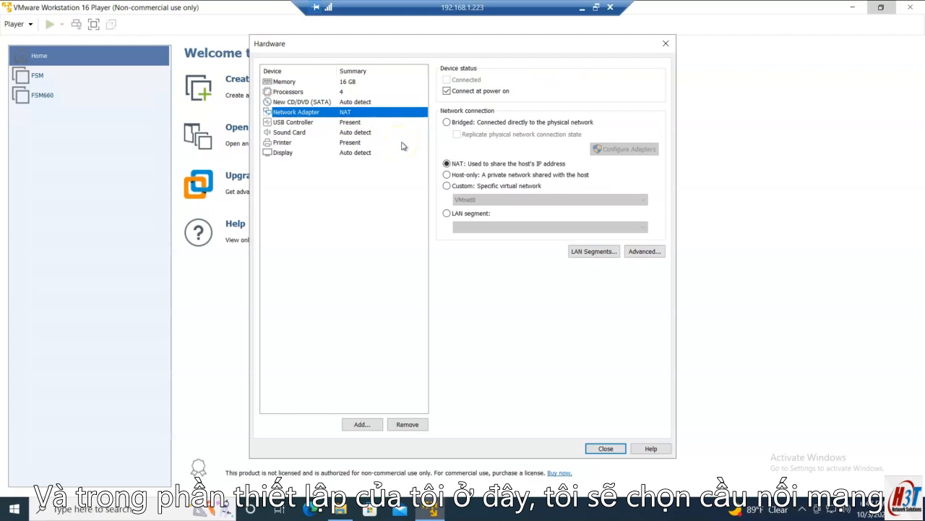
pyautogui.click(484, 123)
pyautogui.click(485, 136)
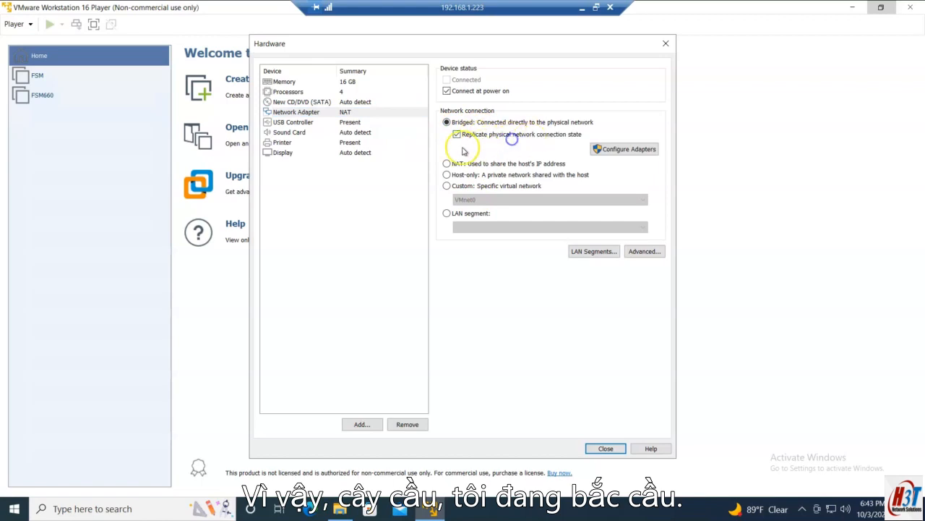
pyautogui.click(457, 134)
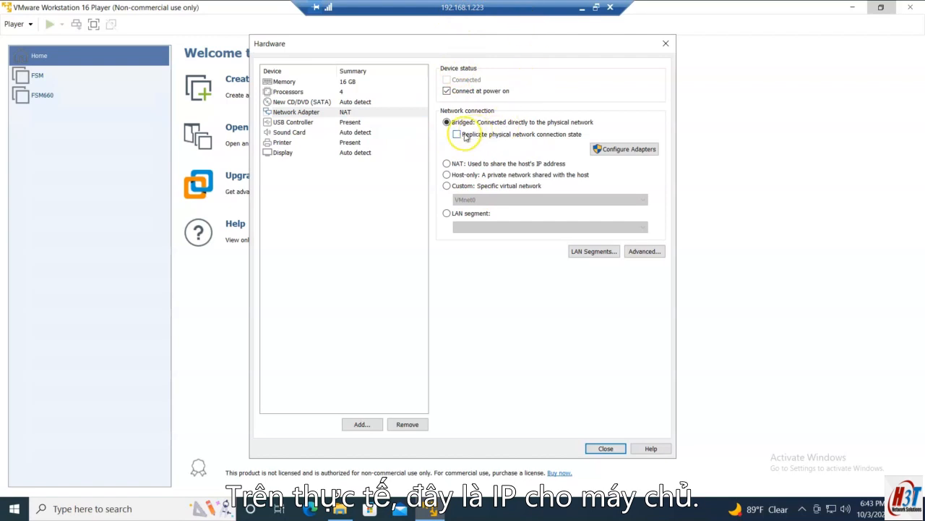
pyautogui.click(344, 124)
pyautogui.click(352, 114)
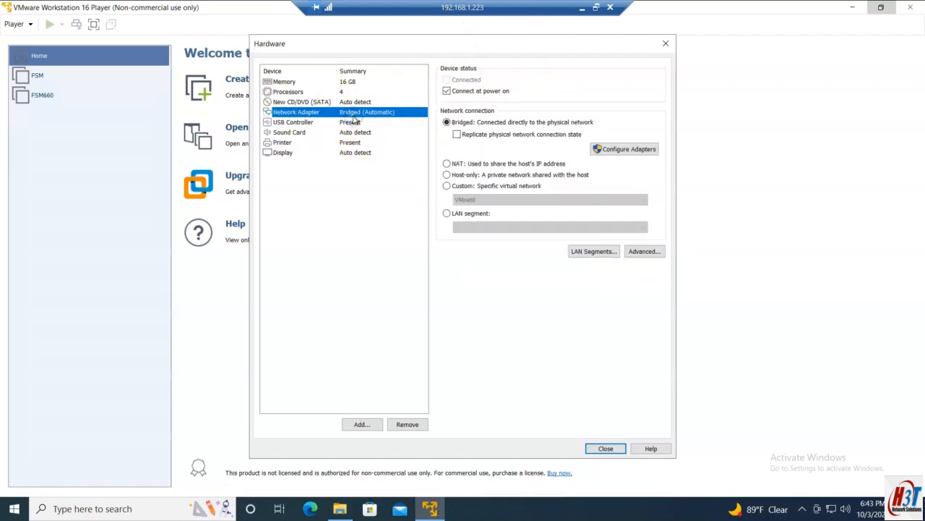
pyautogui.click(606, 449)
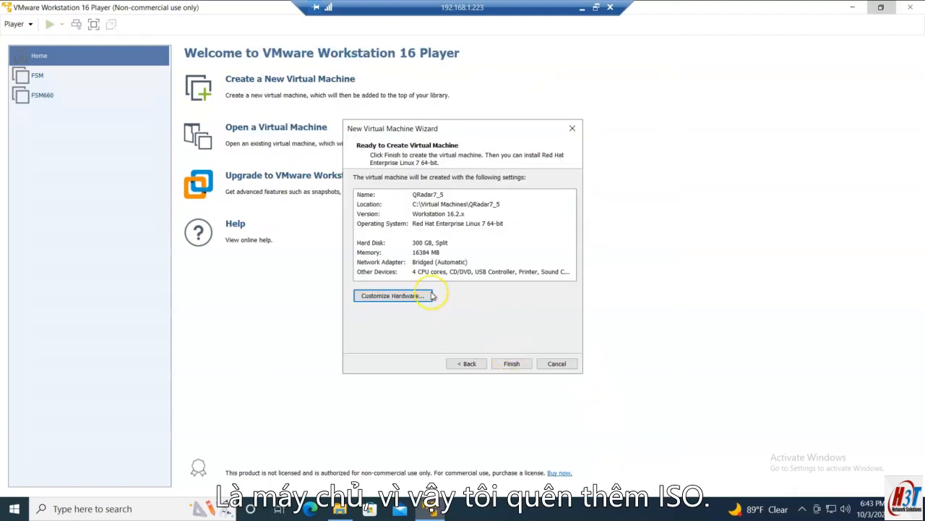
# Step: Attach the 750_QRadar_QRFULL ISO from C:\srv-share\QRadar as the CD/DVD image and finish creating the virtual machine
pyautogui.click(394, 298)
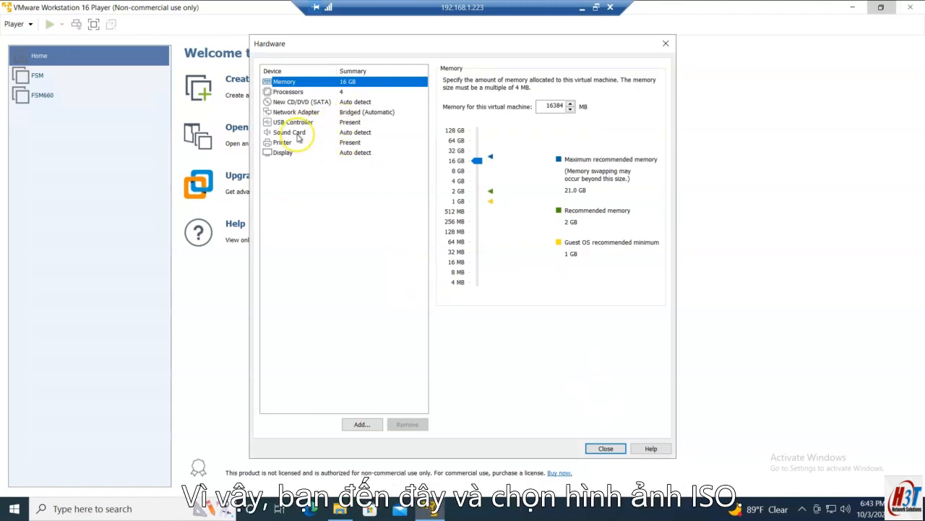
pyautogui.click(311, 102)
pyautogui.click(448, 149)
pyautogui.click(635, 164)
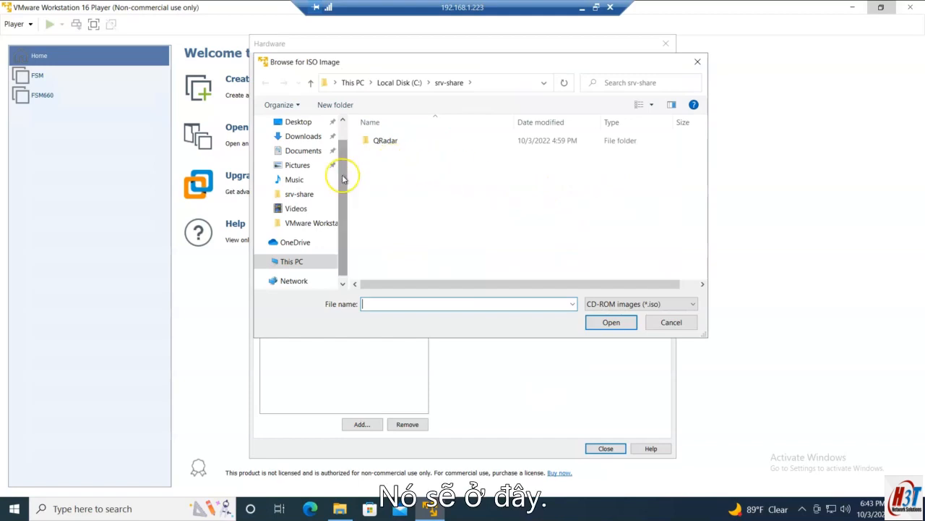
pyautogui.doubleClick(385, 141)
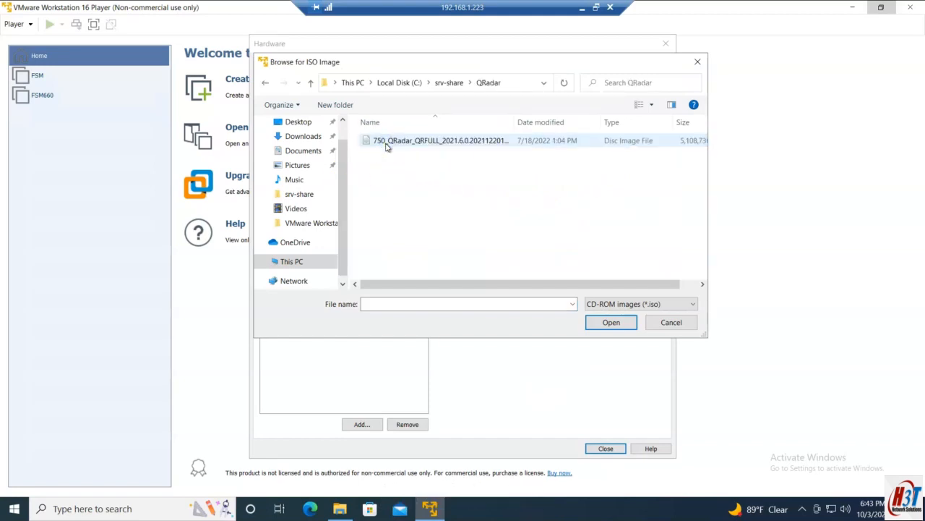
pyautogui.doubleClick(385, 143)
pyautogui.click(606, 449)
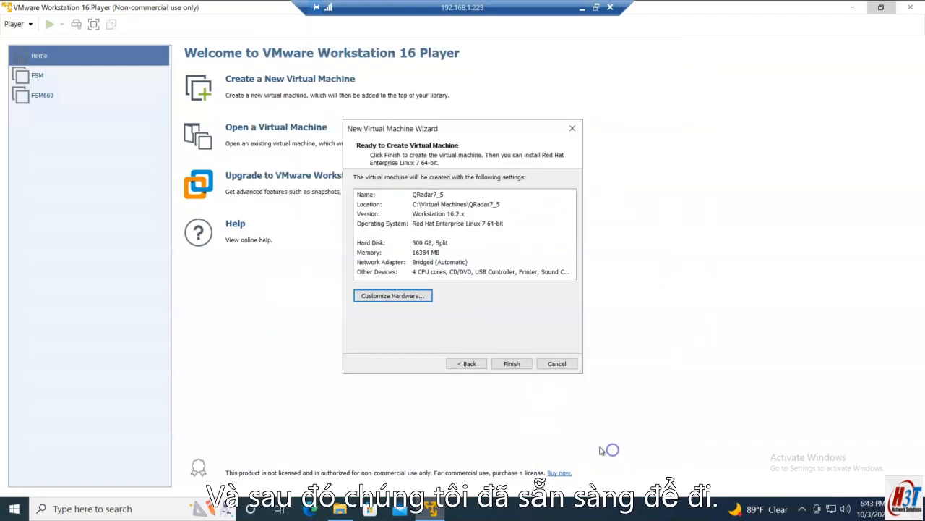
pyautogui.click(511, 364)
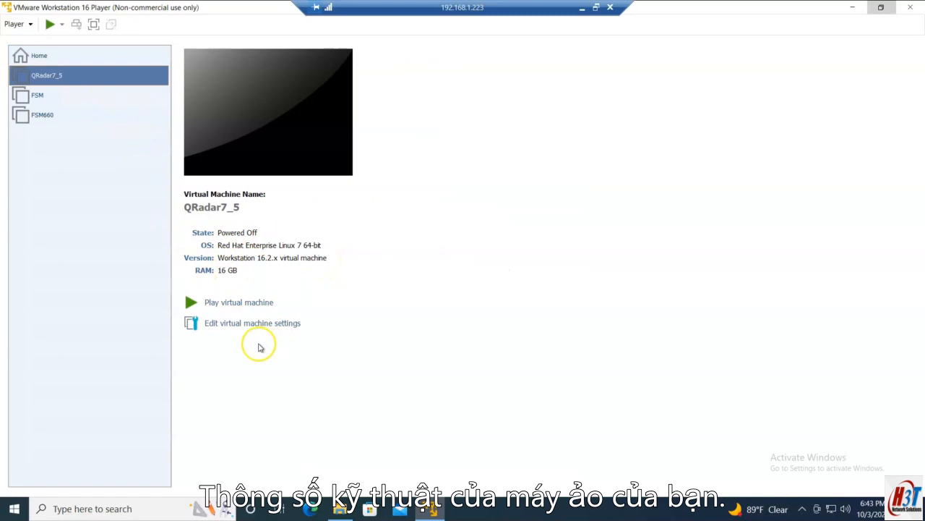
# Step: Review the QRadar7_5 virtual machine's hardware settings, checking the CD/DVD ISO path and the network adapter connection
pyautogui.click(244, 327)
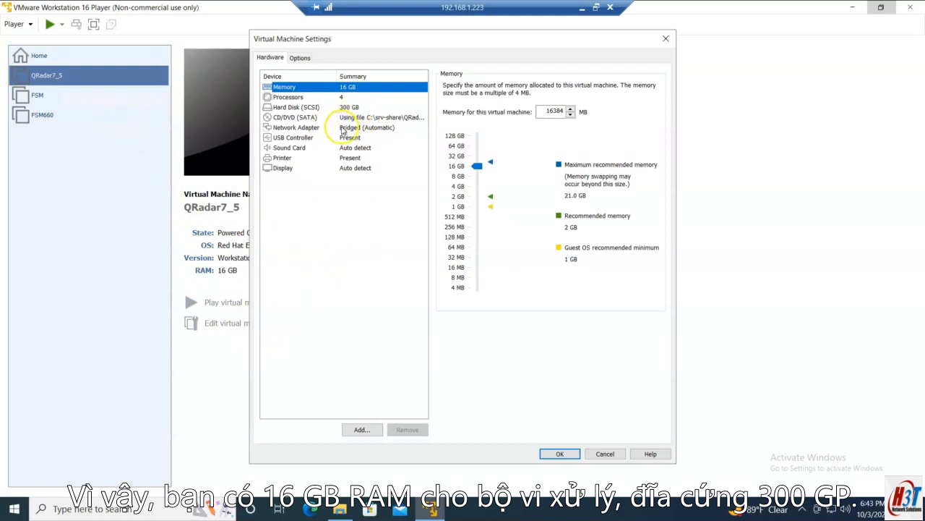
pyautogui.click(307, 117)
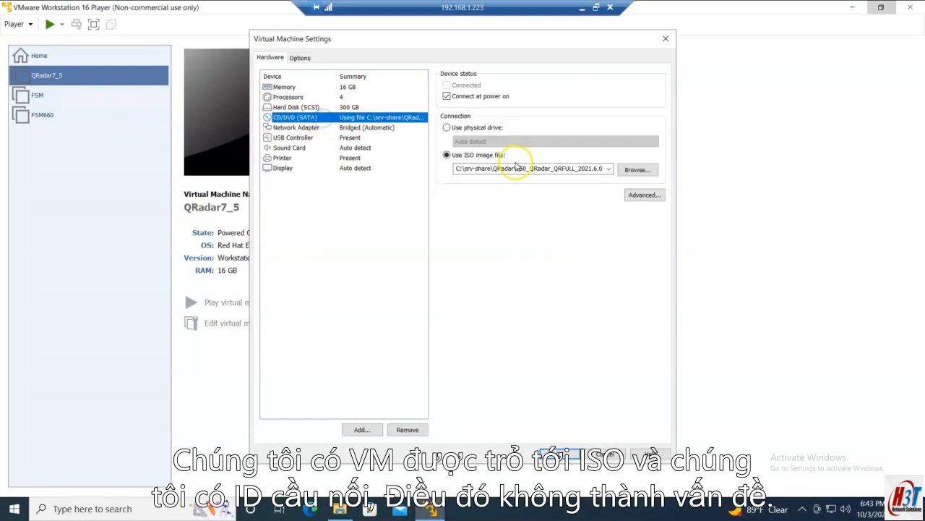
pyautogui.click(564, 169)
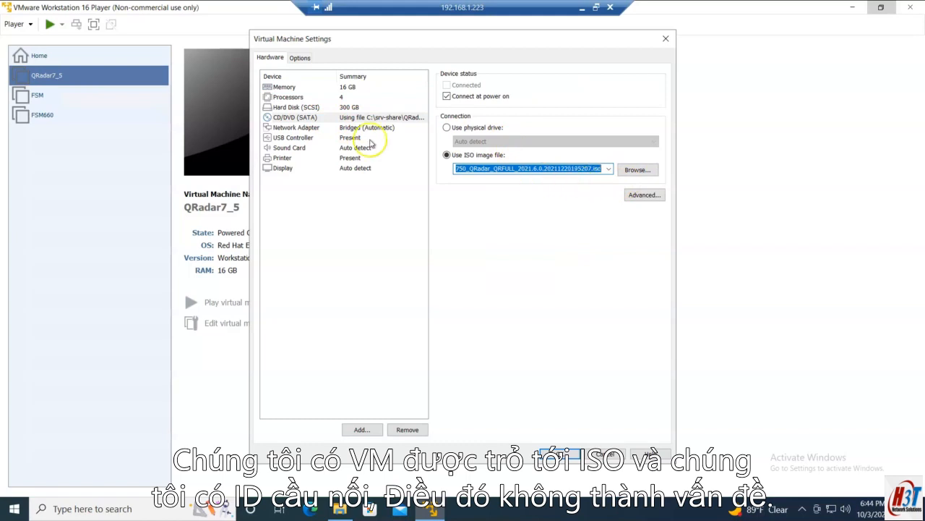
pyautogui.click(372, 128)
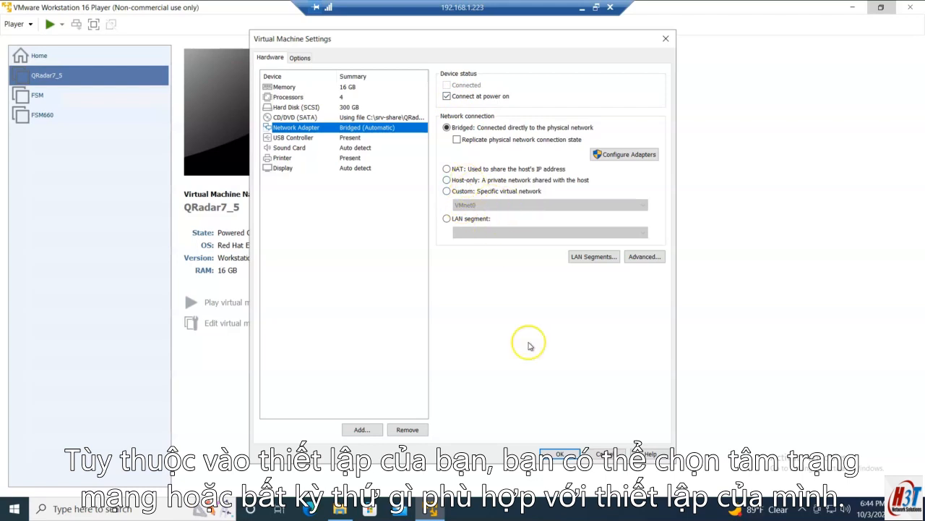
pyautogui.click(556, 455)
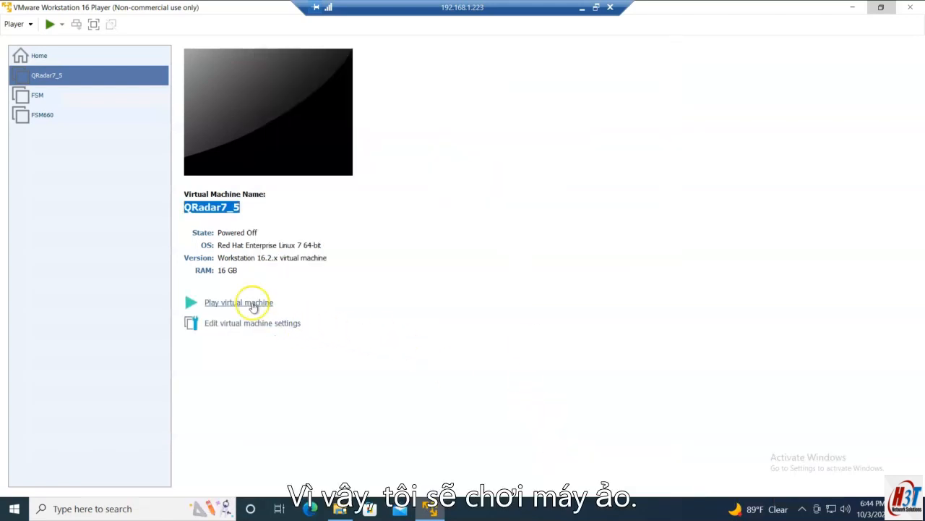
# Step: Power on the QRadar7_5 virtual machine and pick a Red Hat Enterprise Linux 7.9 installation entry in the boot menu
pyautogui.click(253, 305)
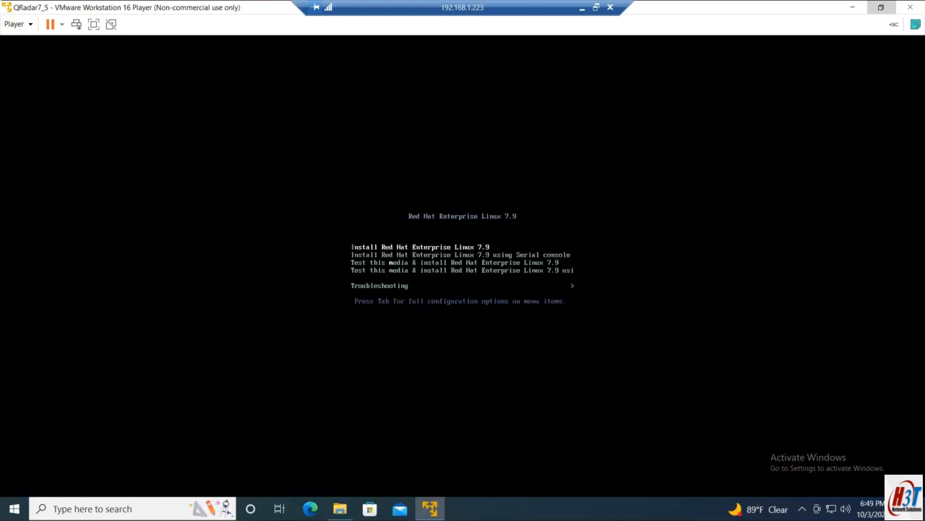
pyautogui.press('Down')
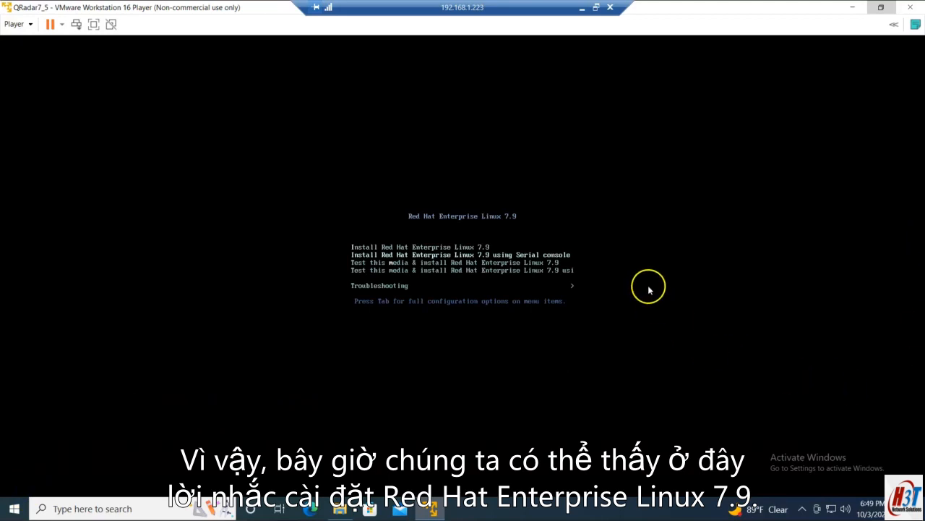
pyautogui.press('Down')
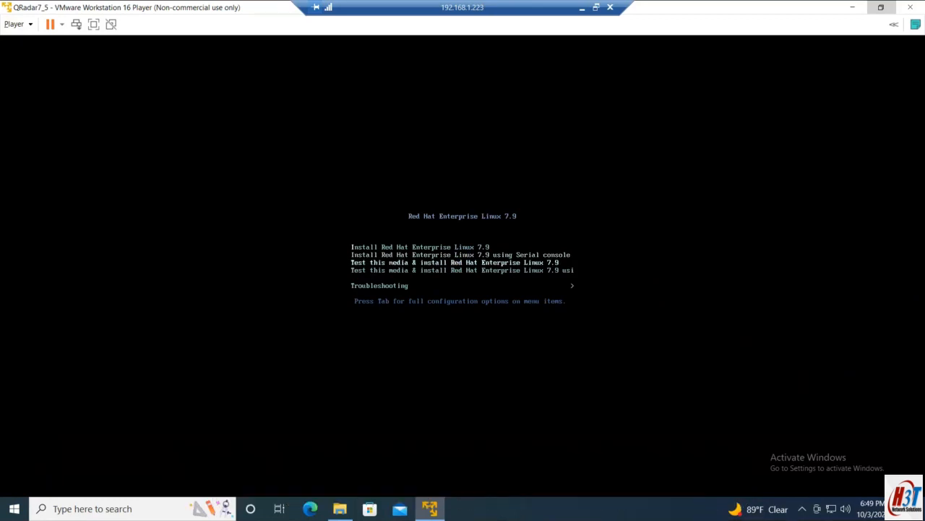
pyautogui.press('Up')
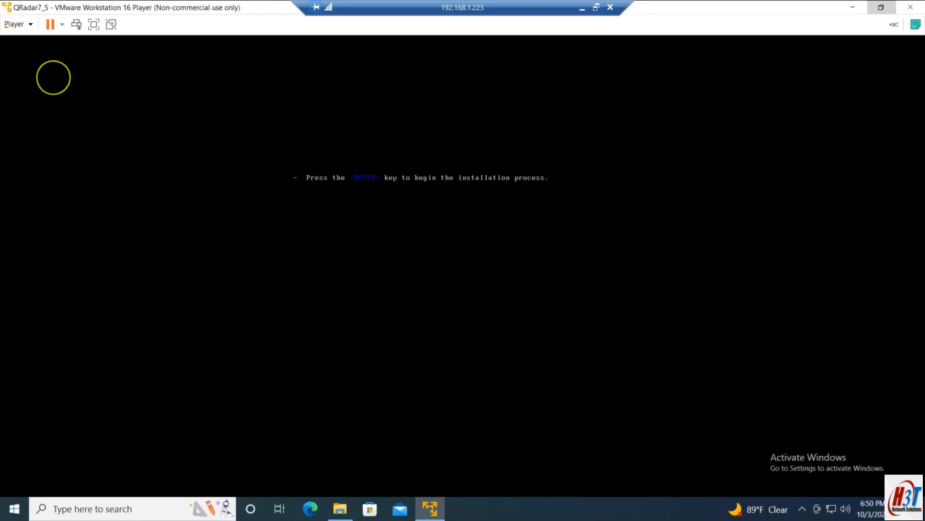
# Step: Begin the Red Hat Enterprise Linux installation process in the virtual machine and abort the media check
pyautogui.click(382, 201)
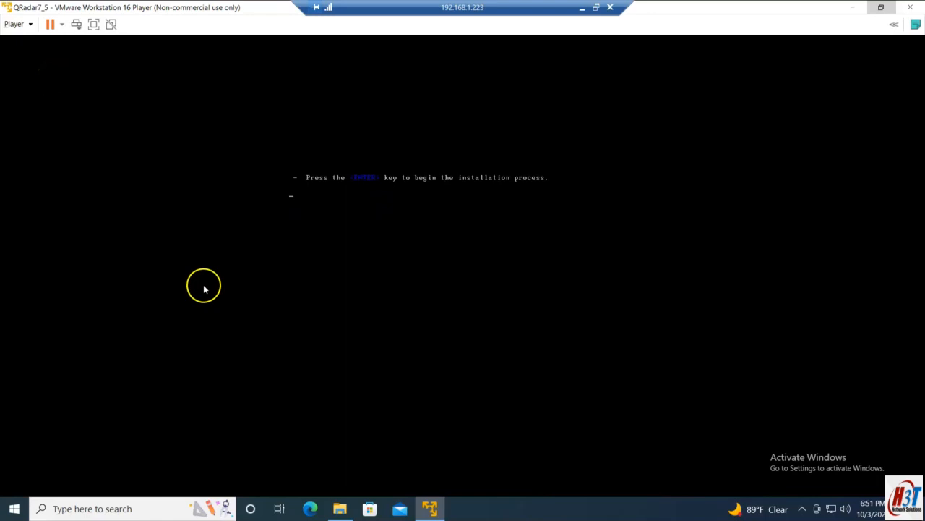
pyautogui.press('Return')
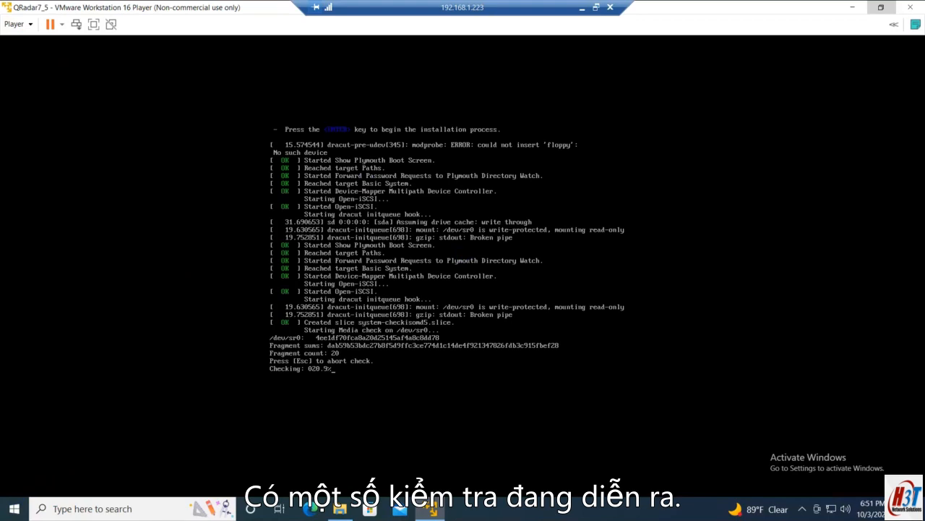
pyautogui.press('Escape')
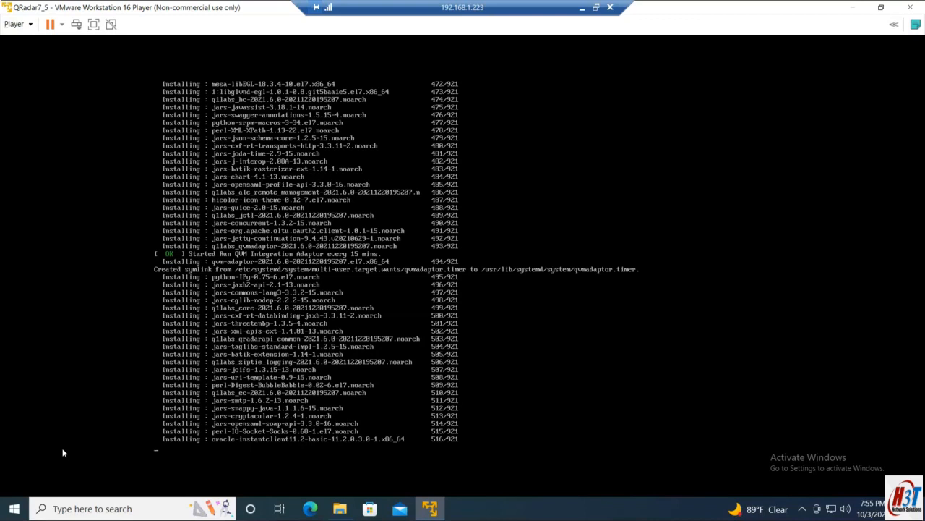
# Step: Log in to the installed system's localhost console as root
pyautogui.click(12, 507)
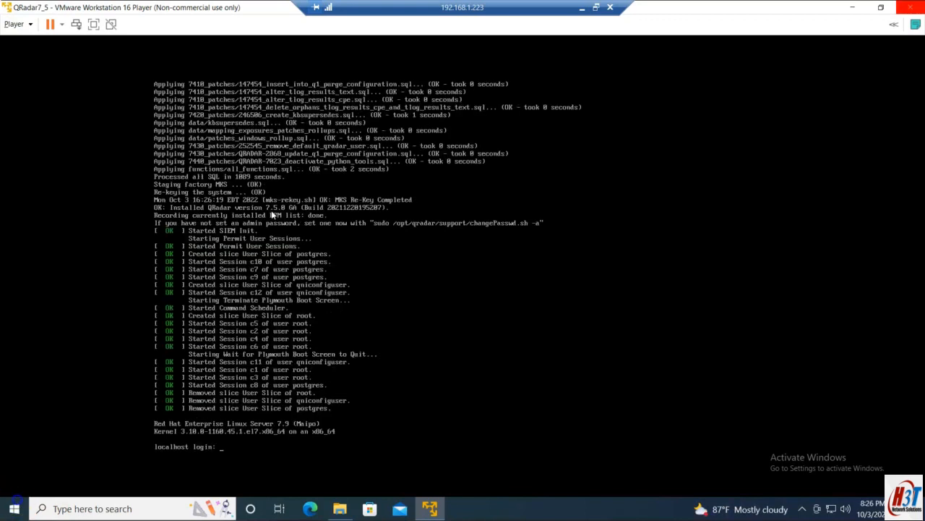
pyautogui.click(316, 290)
pyautogui.click(325, 413)
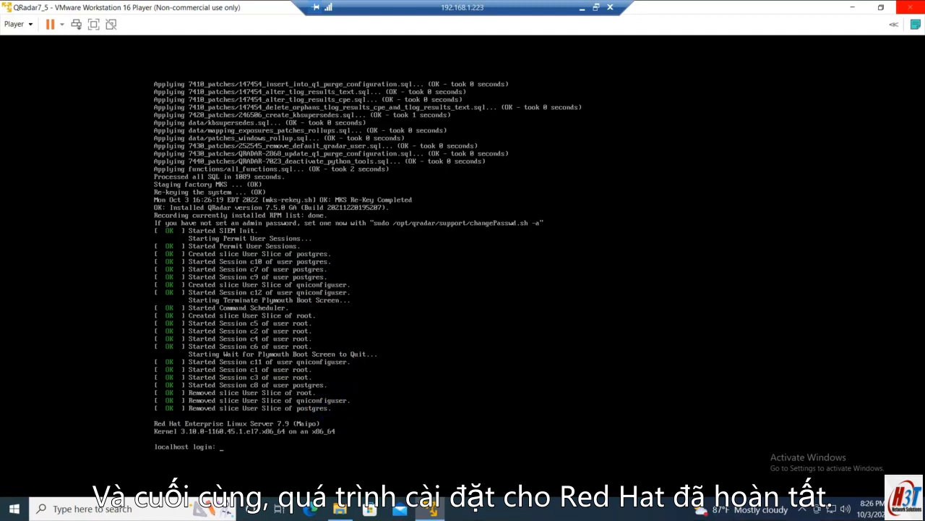
pyautogui.write('root')
pyautogui.press('Return')
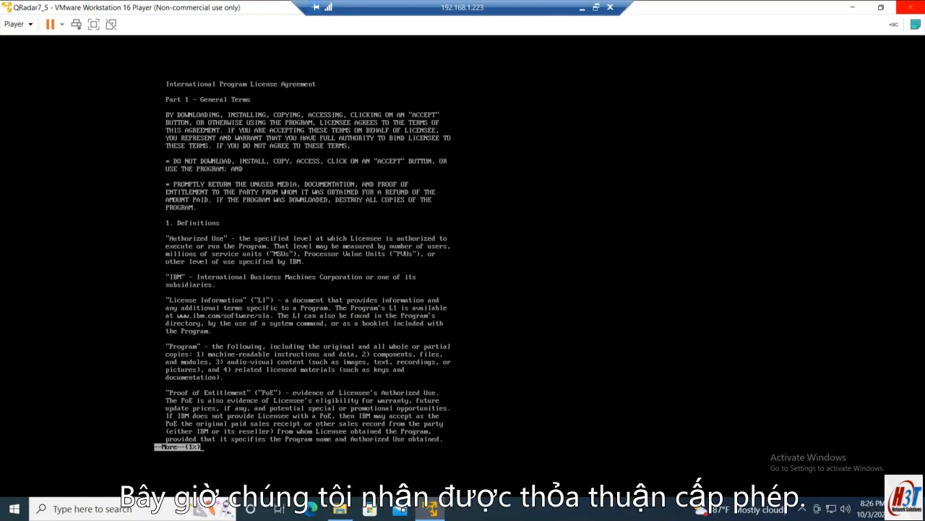
# Step: Page through the entire International Program License Agreement and accept it by answering yes
pyautogui.press('space')
pyautogui.press('space')
pyautogui.press('space')
pyautogui.press('space')
pyautogui.press('space')
pyautogui.press('space')
pyautogui.press('space')
pyautogui.press('space')
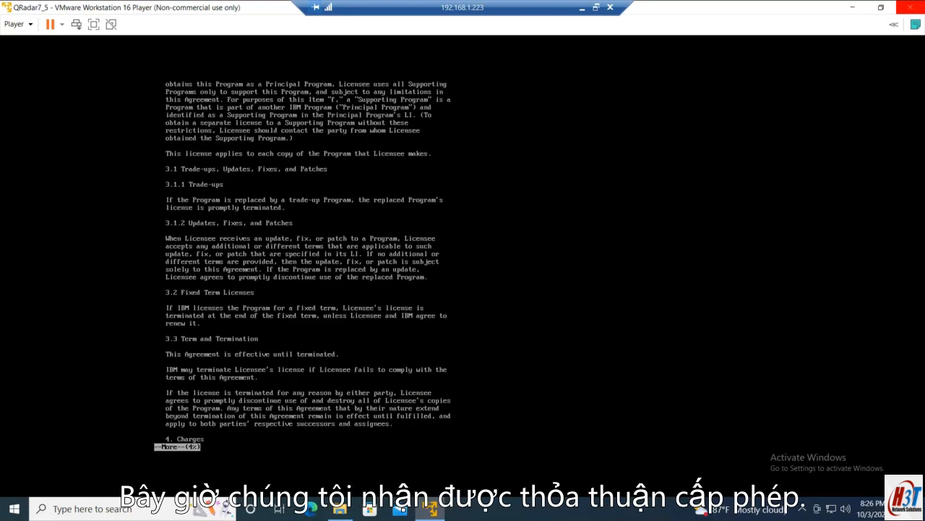
pyautogui.press('space')
pyautogui.press('space')
pyautogui.press('space')
pyautogui.press('space')
pyautogui.press('space')
pyautogui.press('space')
pyautogui.press('space')
pyautogui.press('space')
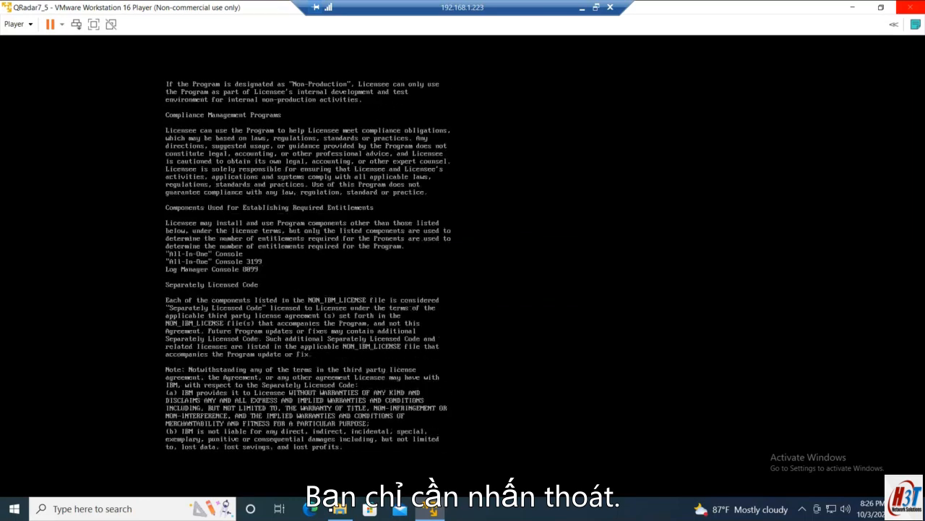
pyautogui.press('space')
pyautogui.press('space')
pyautogui.press('space')
pyautogui.press('space')
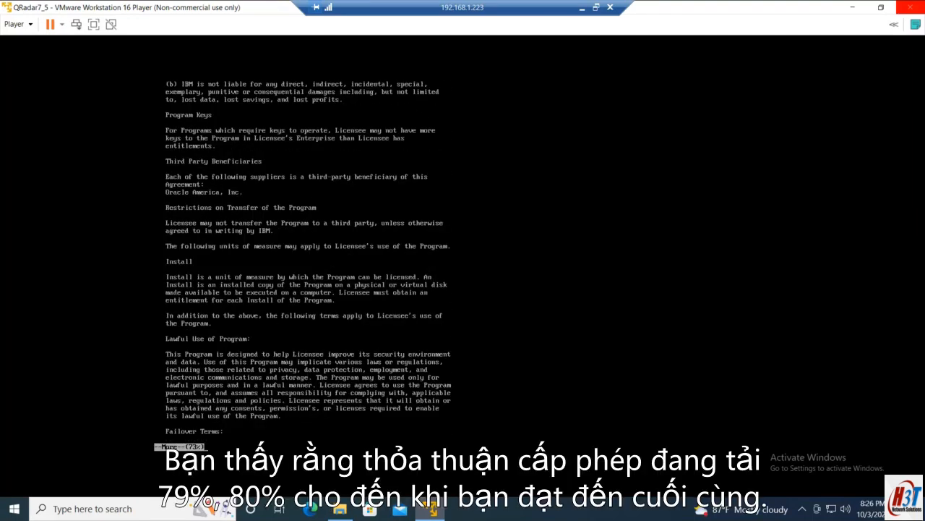
pyautogui.press('space')
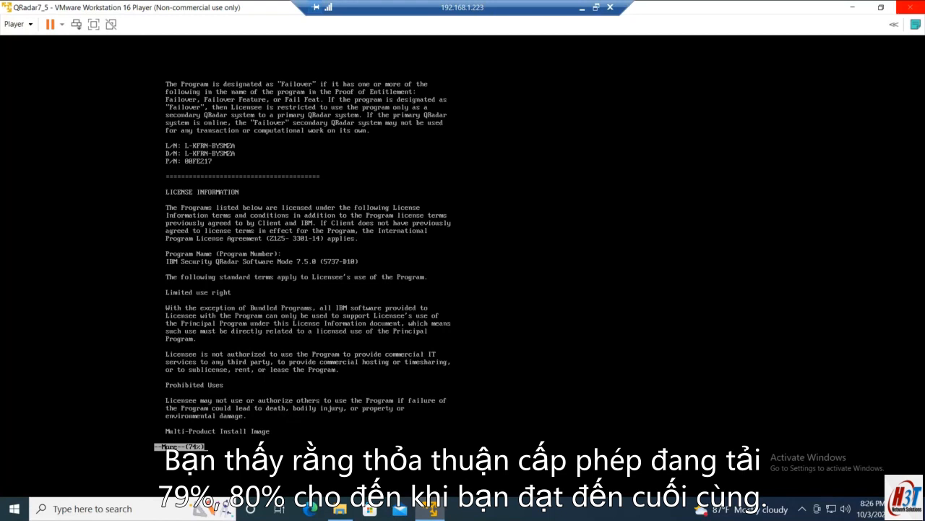
pyautogui.press('space')
pyautogui.press('space')
pyautogui.press('space')
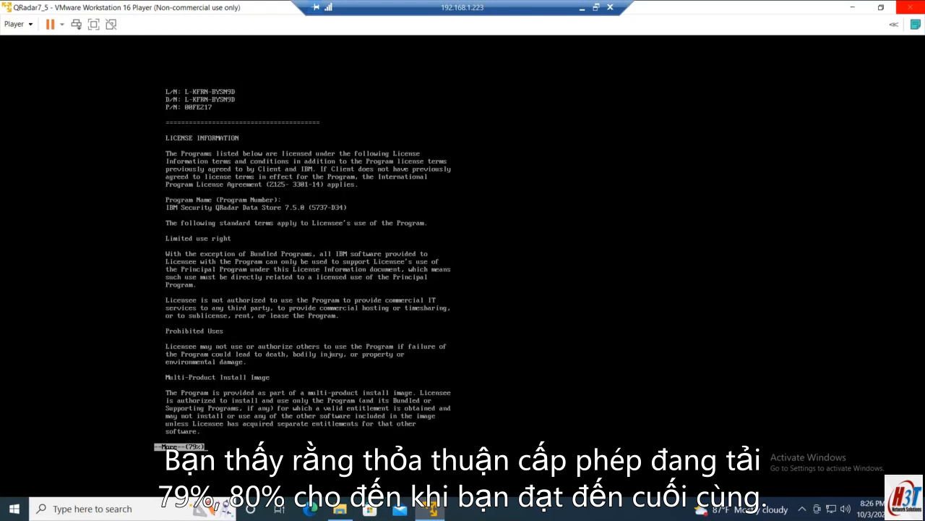
pyautogui.press('space')
pyautogui.press('space')
pyautogui.press('space')
pyautogui.press('space')
pyautogui.press('space')
pyautogui.press('space')
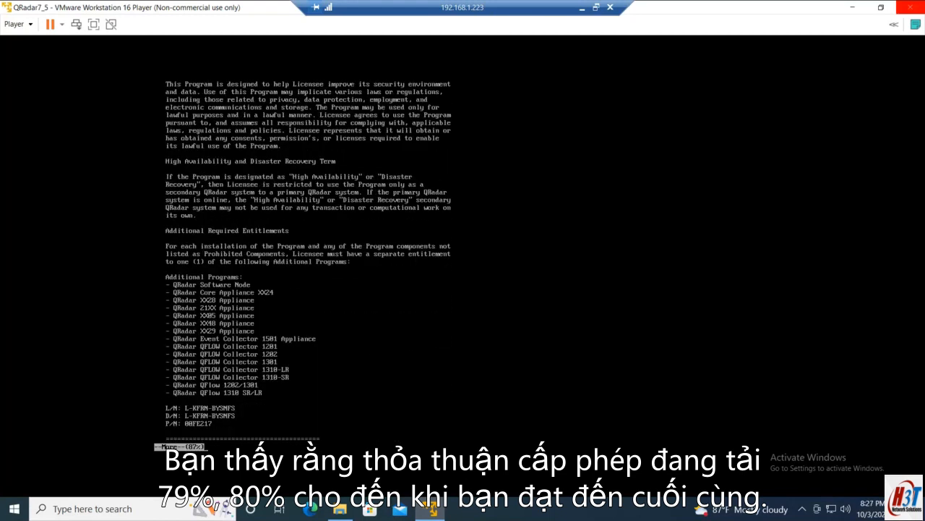
pyautogui.press('space')
pyautogui.press('space')
pyautogui.press('space')
pyautogui.press('space')
pyautogui.press('space')
pyautogui.press('space')
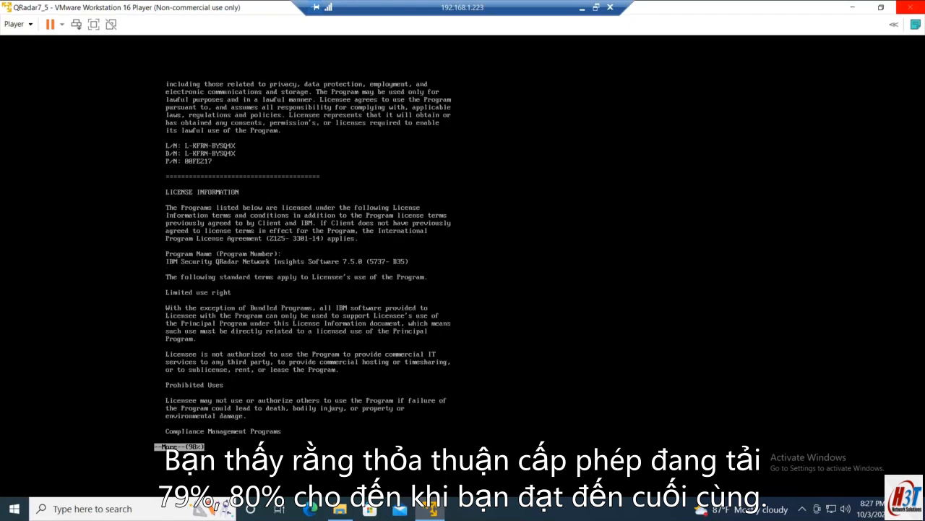
pyautogui.press('space')
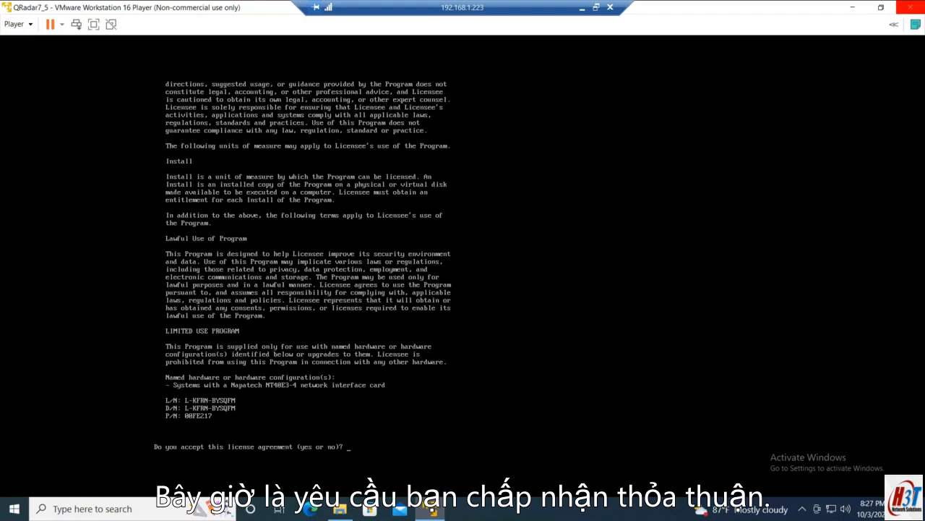
pyautogui.write('yes')
pyautogui.press('Return')
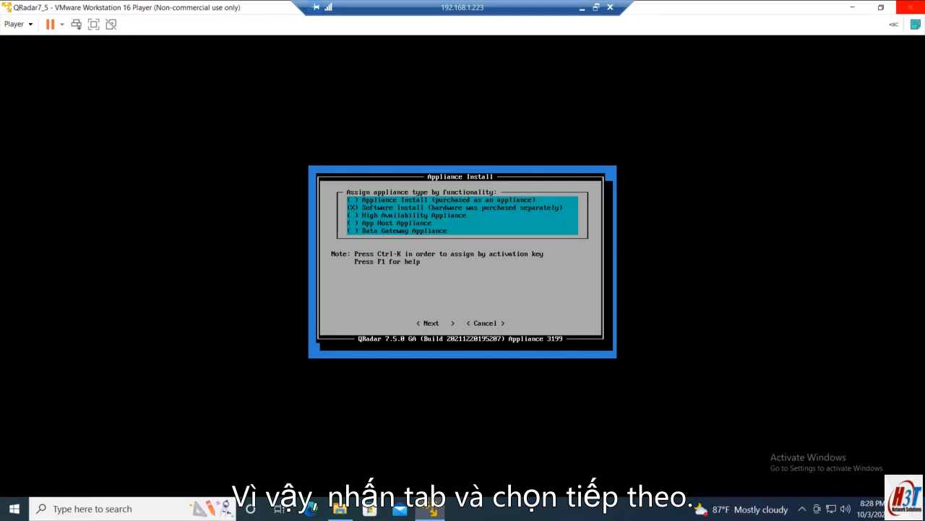
# Step: Choose Software Install as the appliance type and assign the "All-In-One" Console functionality
pyautogui.press('Tab')
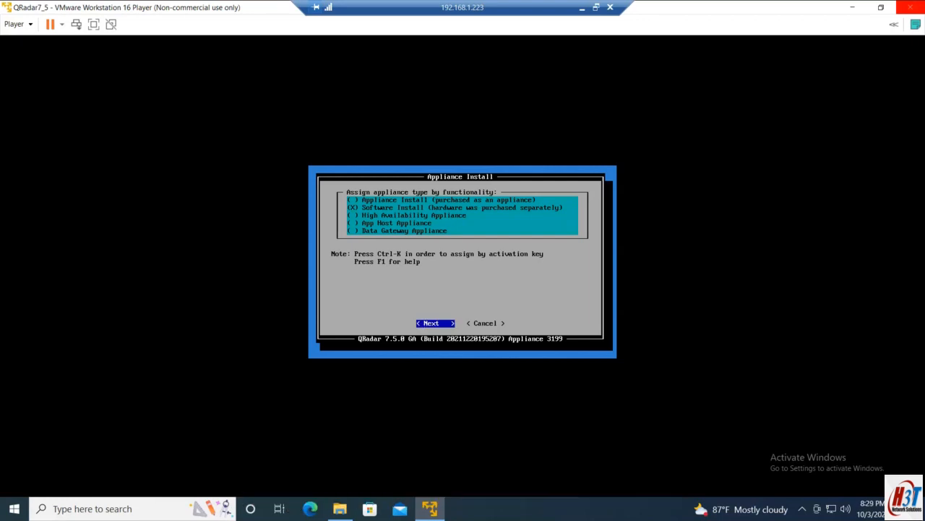
pyautogui.press('Return')
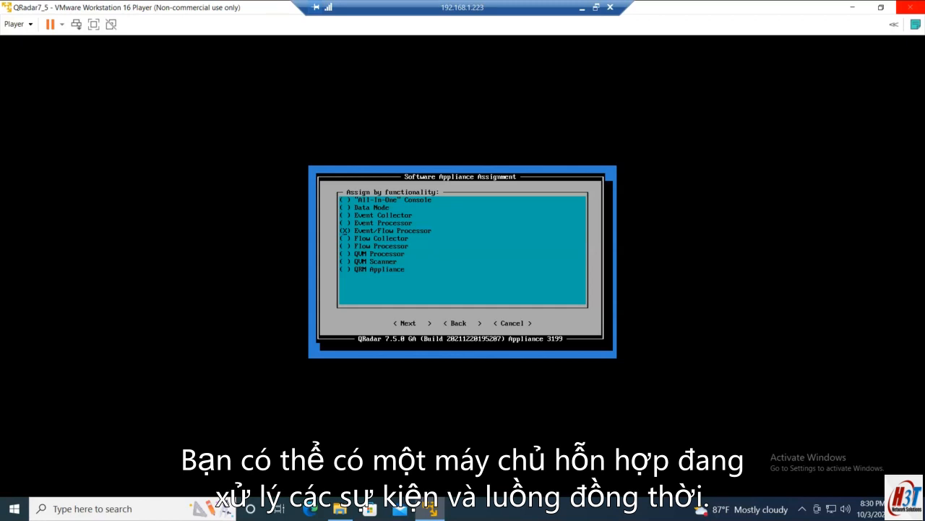
pyautogui.press('space')
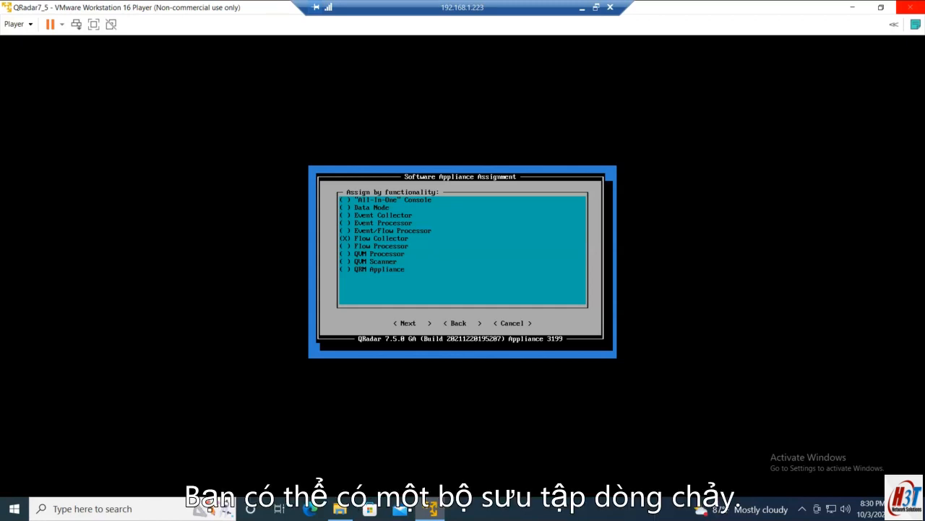
pyautogui.press('Up')
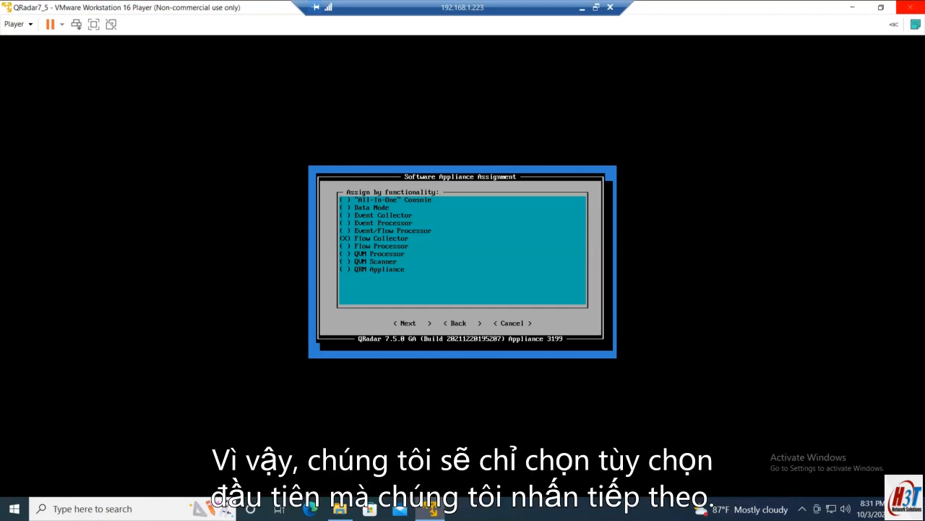
pyautogui.press('space')
pyautogui.press('Tab')
pyautogui.press('Return')
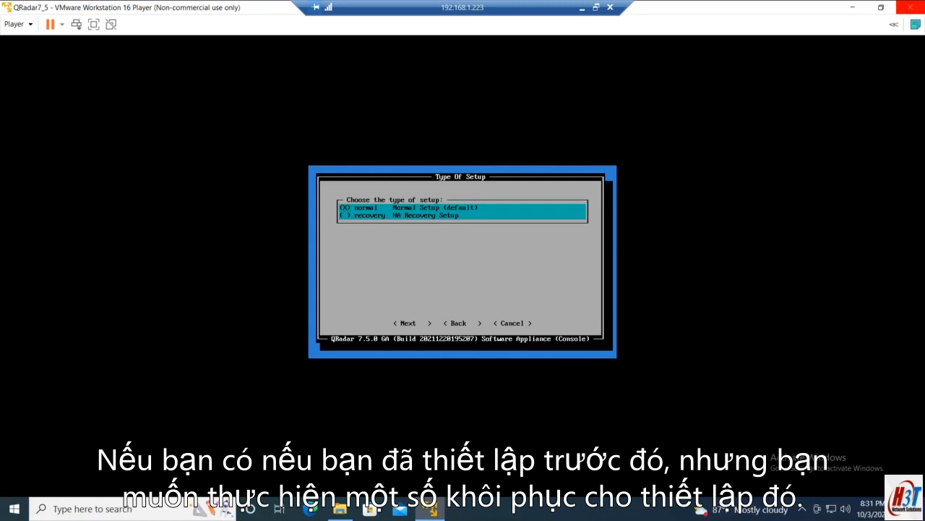
# Step: Choose Normal Setup as the setup type and advance to the time server entry in the date/time setup
pyautogui.press('Tab')
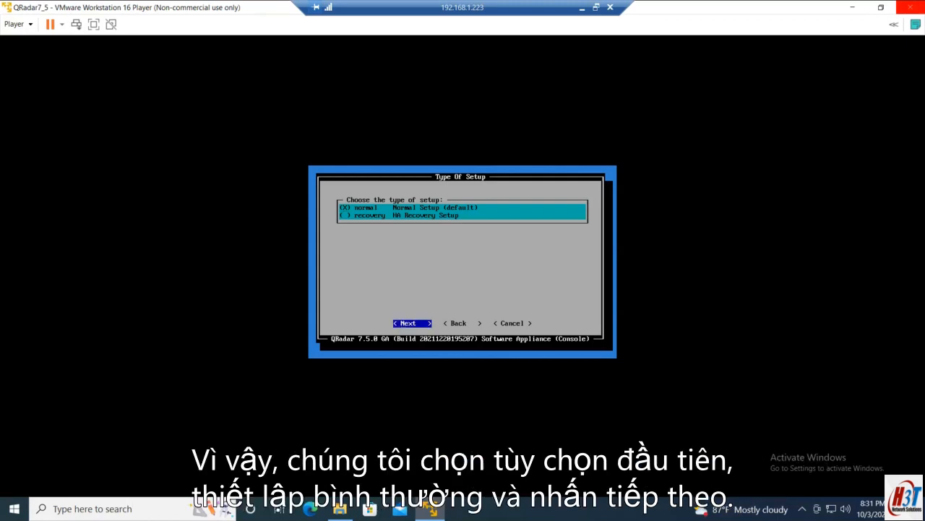
pyautogui.press('Return')
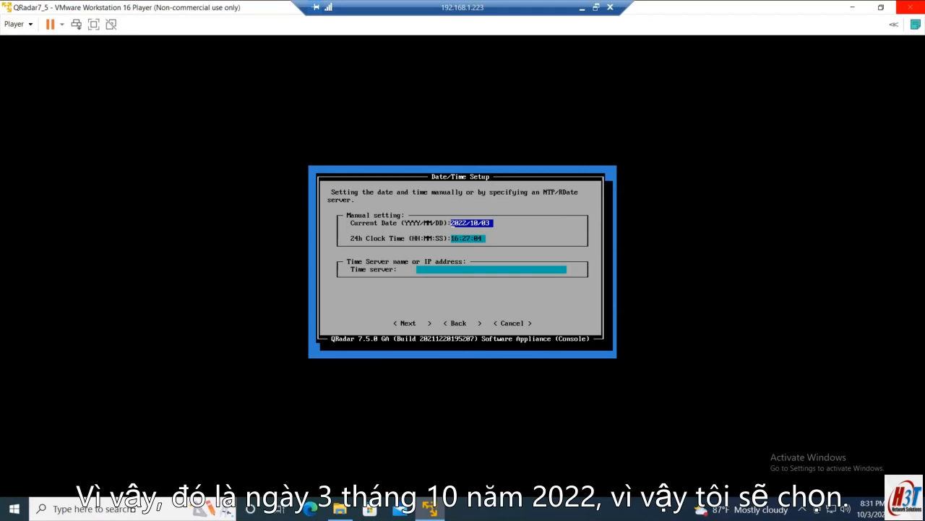
pyautogui.press('Tab')
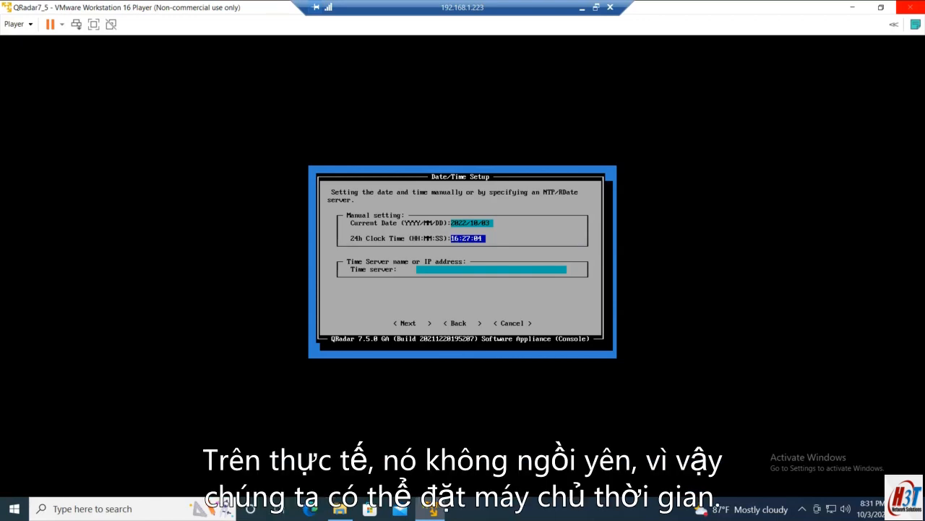
pyautogui.press('Tab')
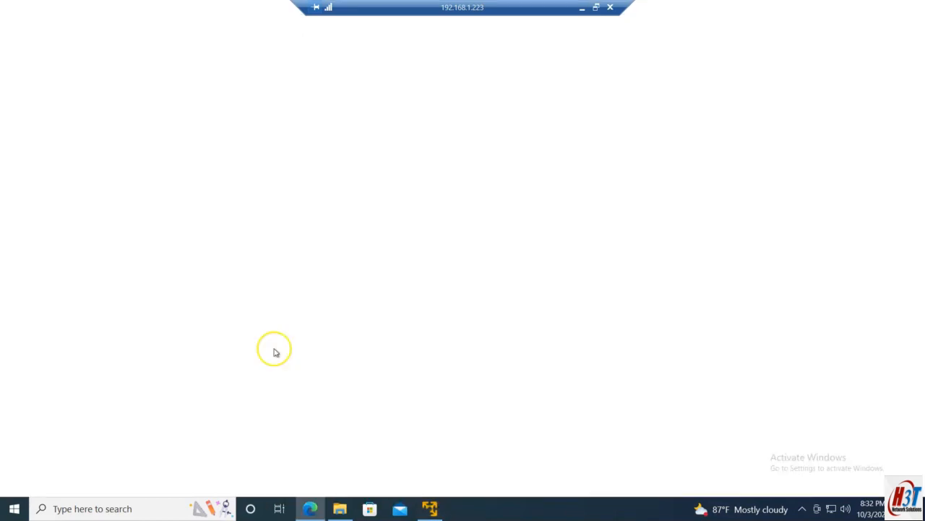
# Step: Switch to Microsoft Edge and search the web for "ntp qatar"
pyautogui.click(241, 36)
pyautogui.write('n')
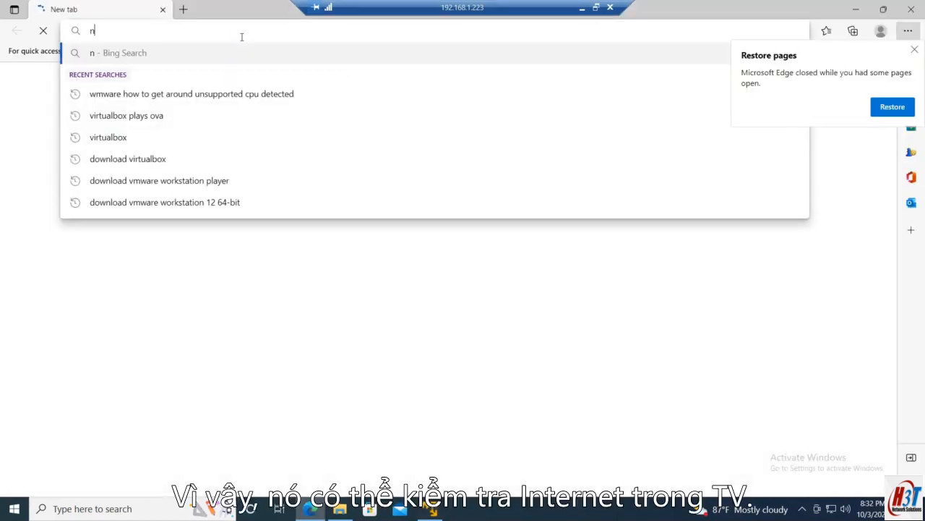
pyautogui.write('tp qatar')
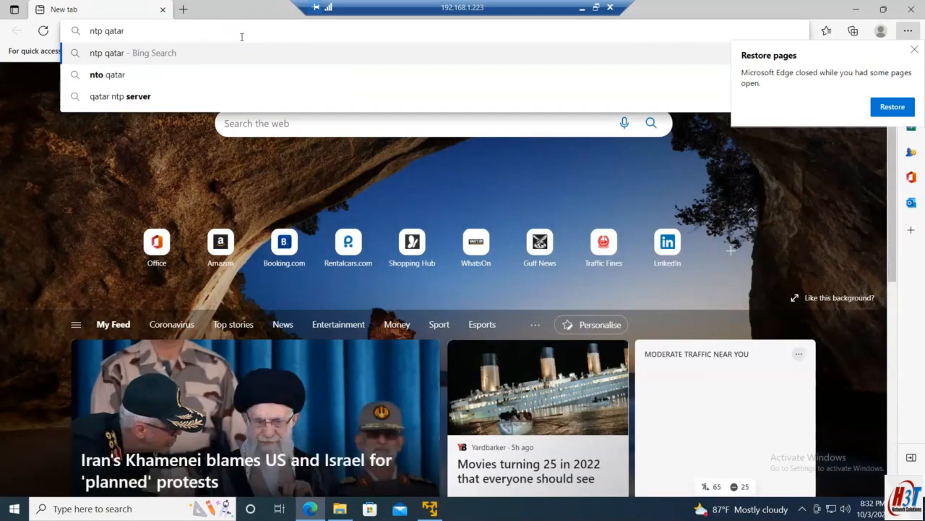
pyautogui.press('Return')
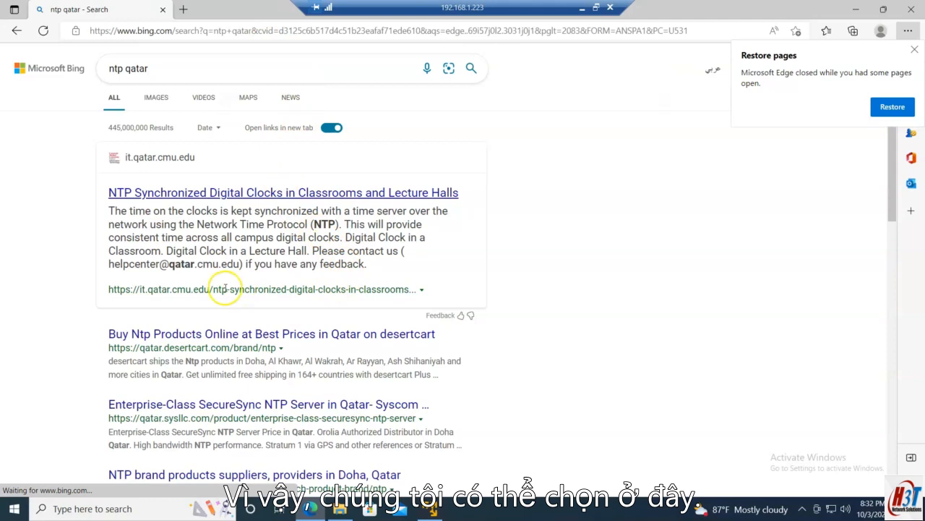
# Step: Find the pool.ntp.org Asia zone page in the search results, open it, and highlight the server name 0.asia.pool.ntp.org
pyautogui.scroll(-1, 233, 287)
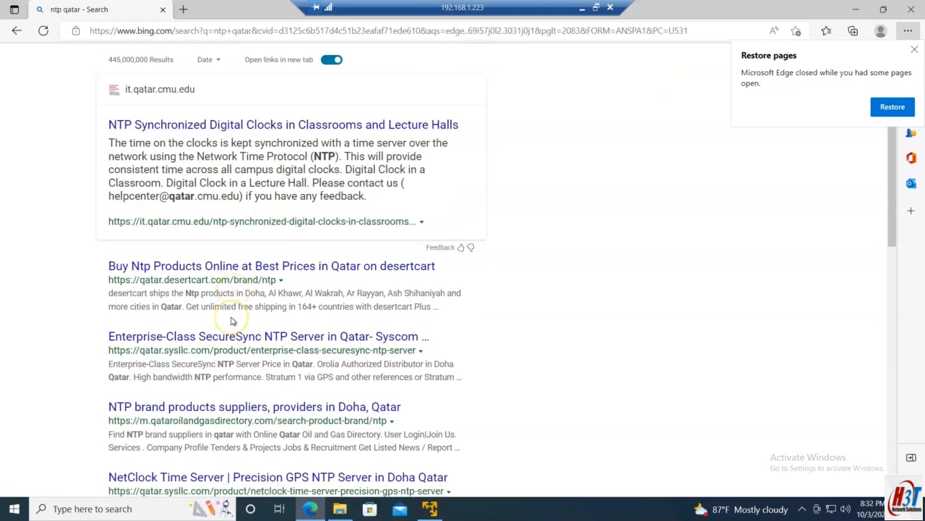
pyautogui.scroll(-1, 233, 320)
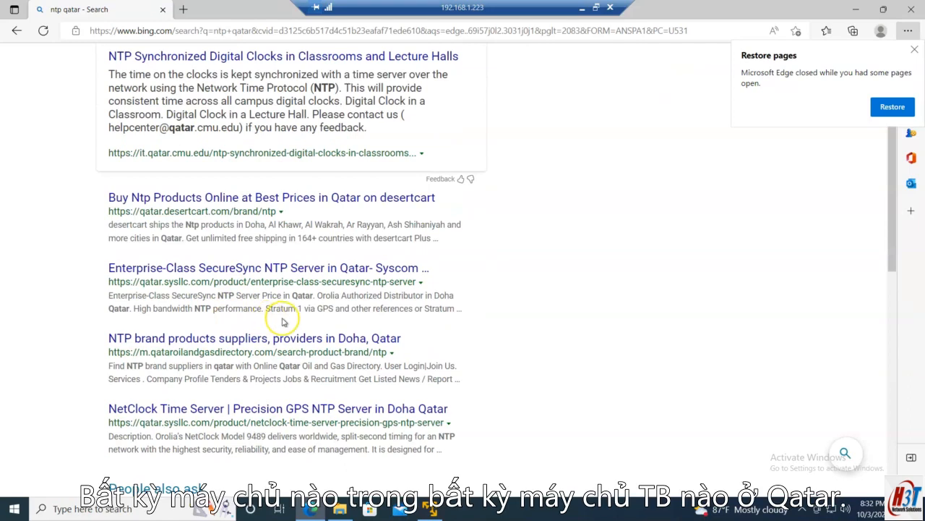
pyautogui.scroll(2, 283, 322)
pyautogui.scroll(-5, 283, 322)
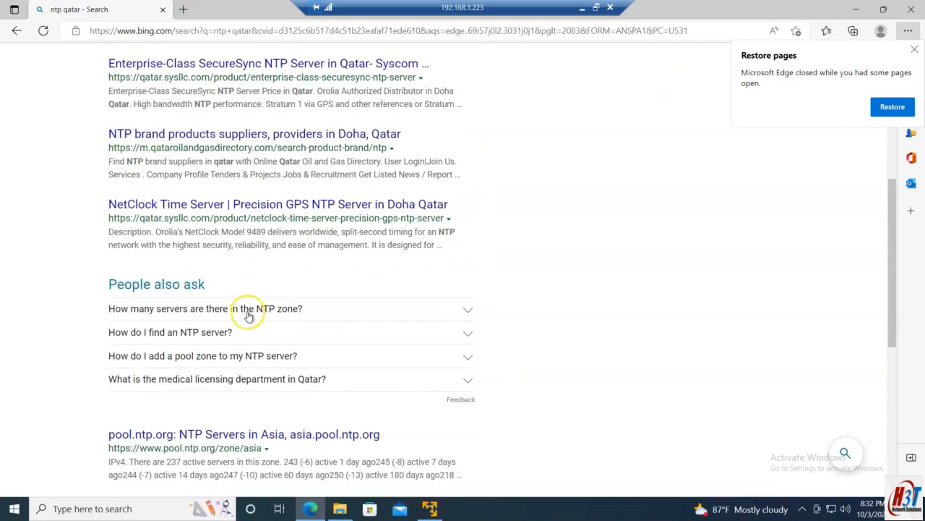
pyautogui.scroll(-1, 217, 333)
pyautogui.scroll(-1, 104, 377)
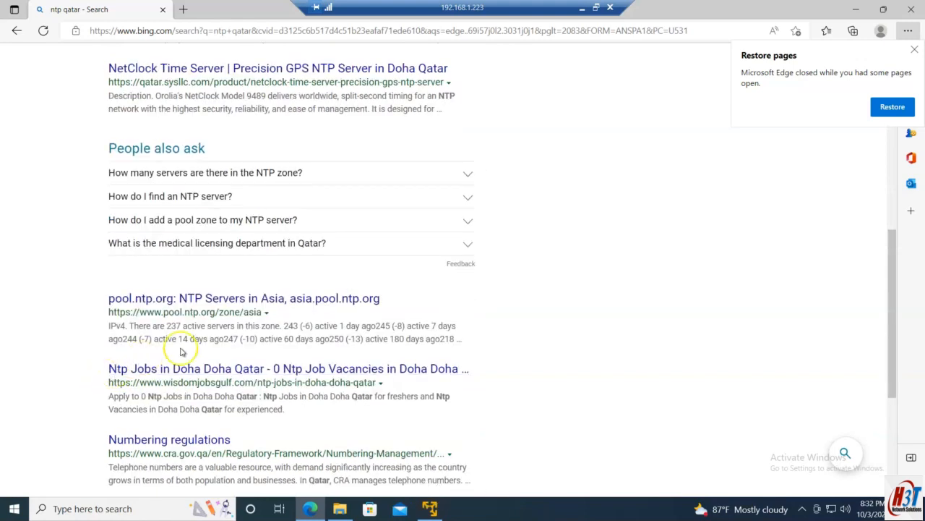
pyautogui.scroll(-1, 227, 332)
pyautogui.click(267, 230)
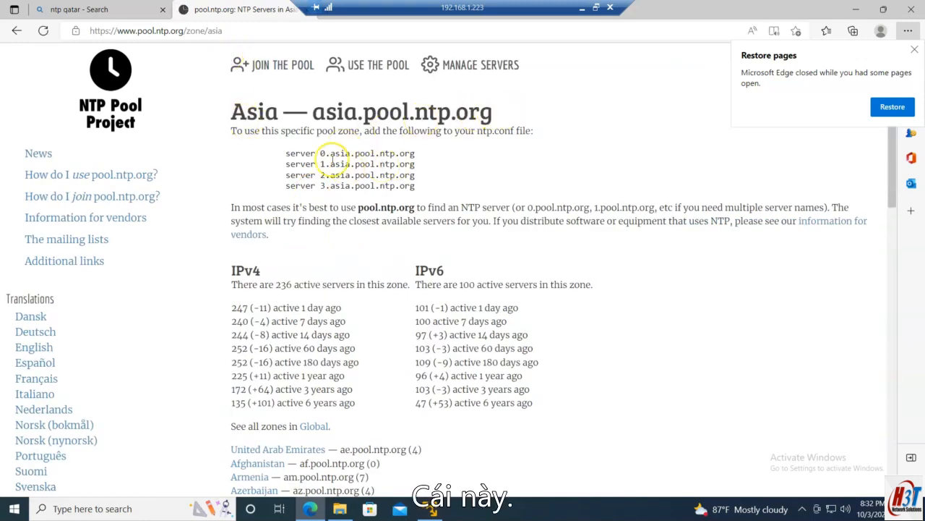
pyautogui.moveTo(315, 153); pyautogui.dragTo(419, 154)
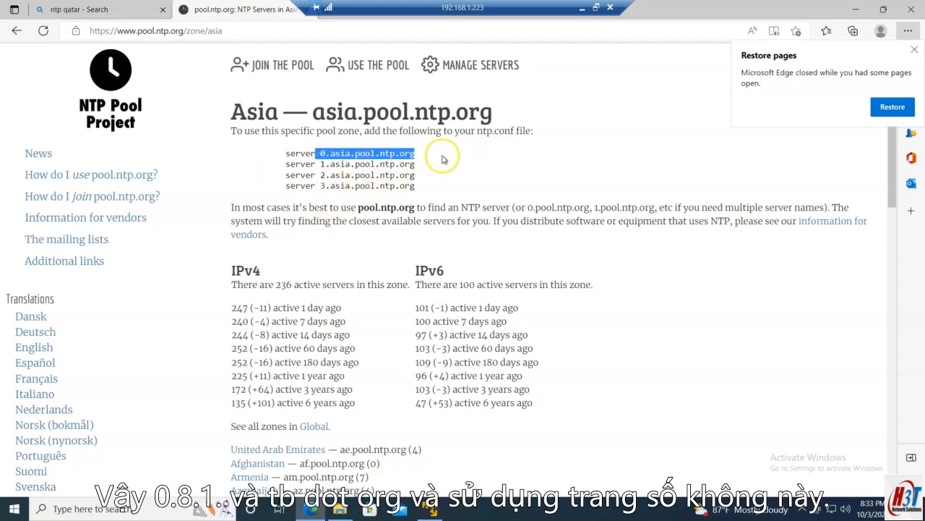
# Step: Return to VMware Workstation Player, set the time server to 0.asia.pool.ntp.org, check it against the web page, and proceed to the time zone selection
pyautogui.click(431, 510)
pyautogui.write('0')
pyautogui.write('.asi')
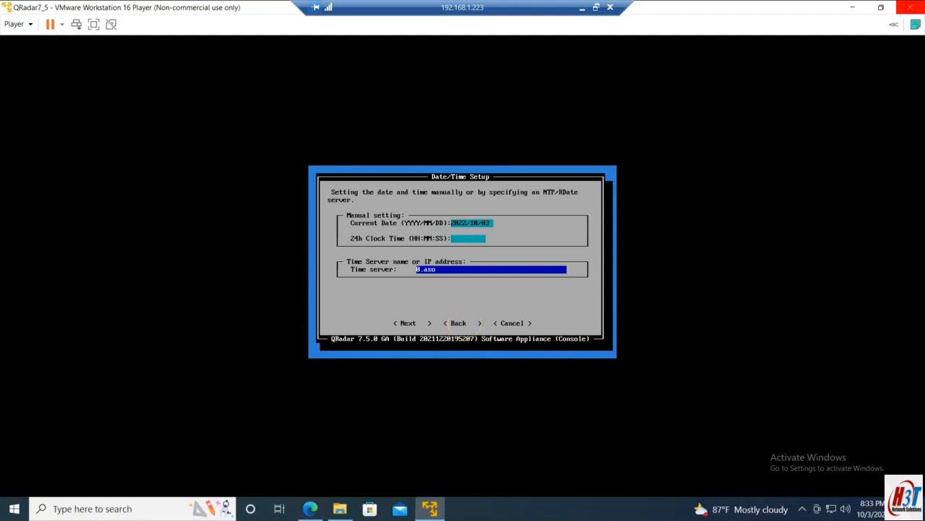
pyautogui.write('a.n')
pyautogui.press('BackSpace')
pyautogui.press('BackSpace')
pyautogui.press('BackSpace')
pyautogui.write('.ntp')
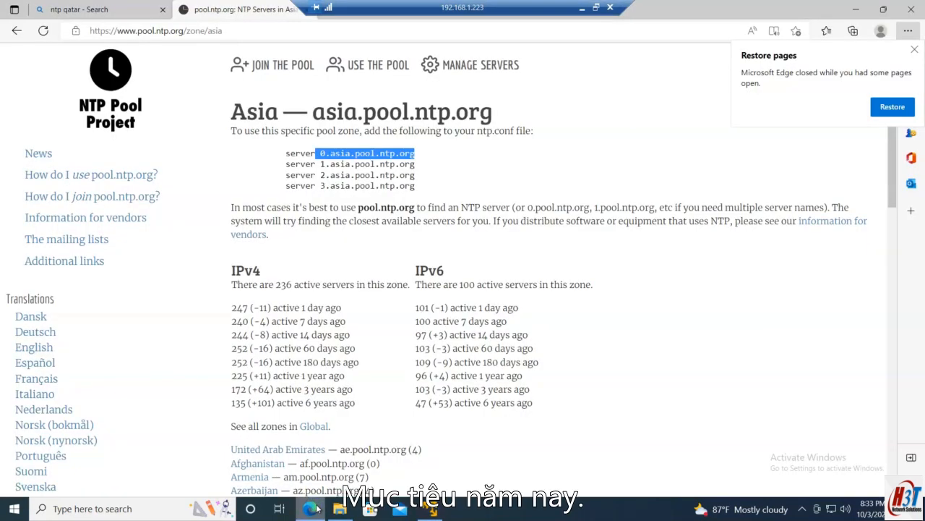
pyautogui.click(316, 508)
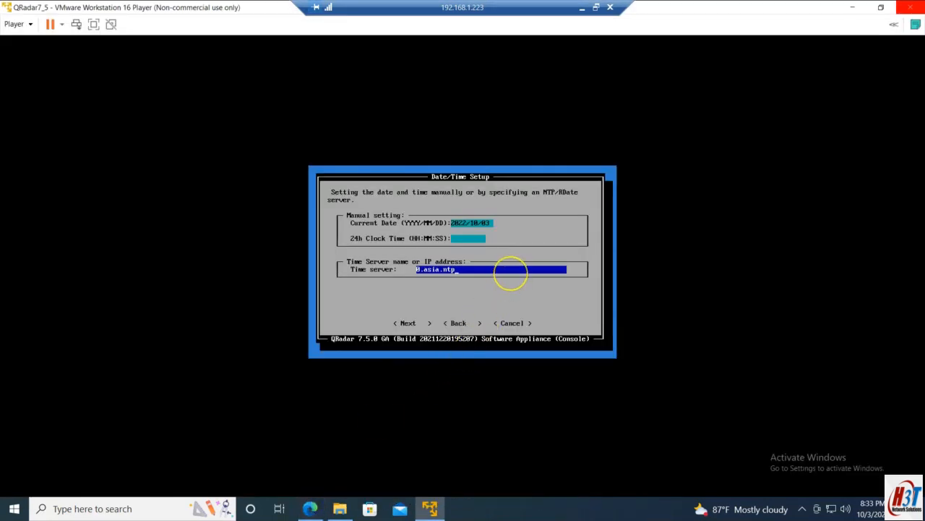
pyautogui.write('ool.ntp.')
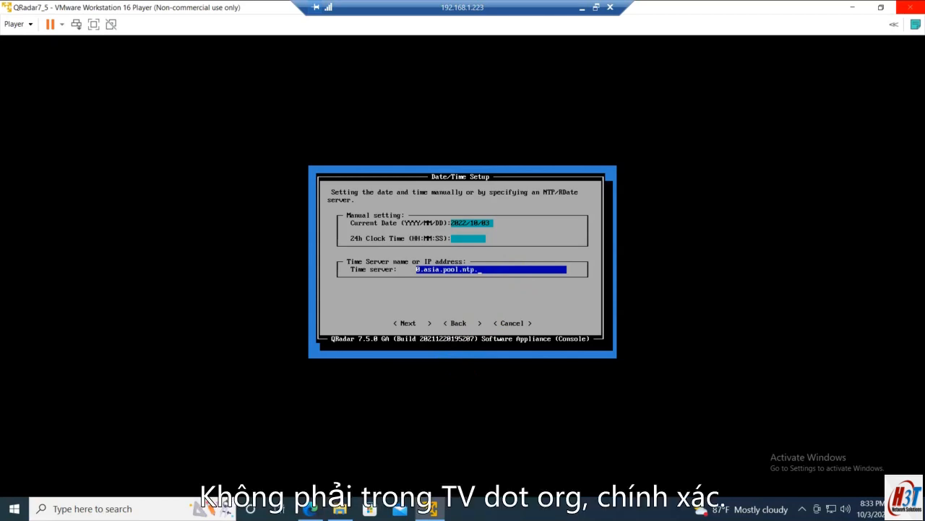
pyautogui.write('org')
pyautogui.click(309, 508)
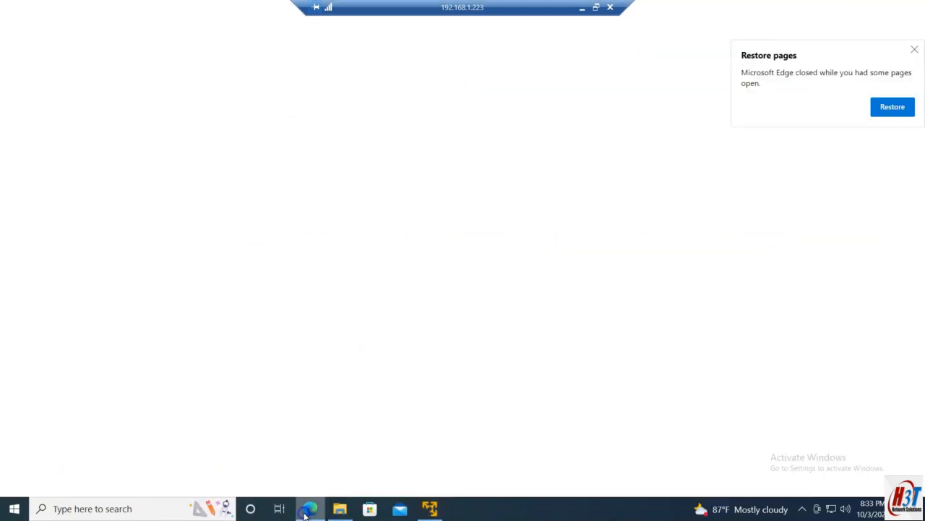
pyautogui.click(305, 516)
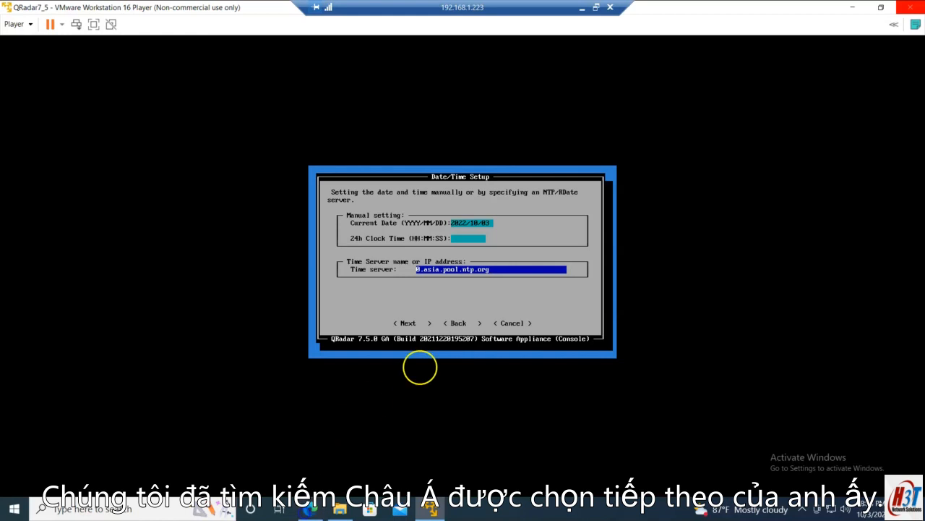
pyautogui.press('Tab')
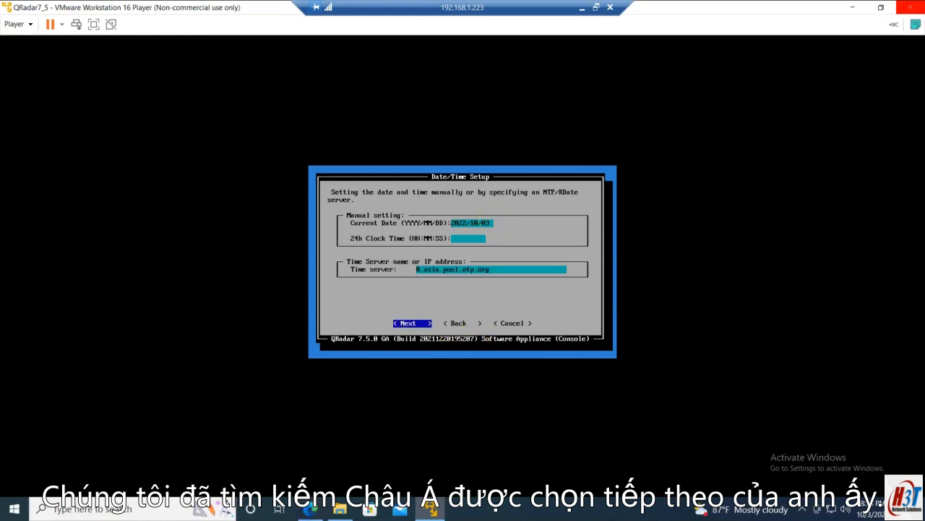
pyautogui.press('Return')
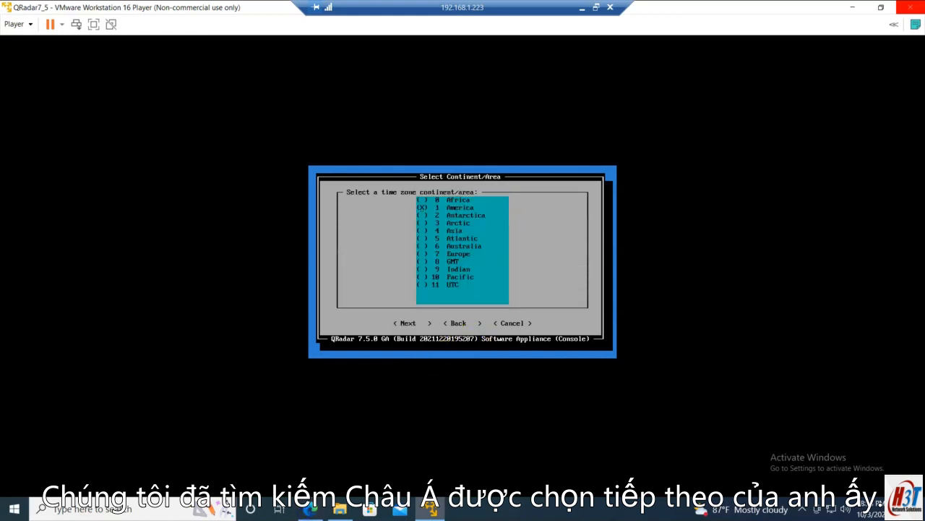
# Step: Choose Asia as the time zone continent and continue to the city or region list
pyautogui.press('space')
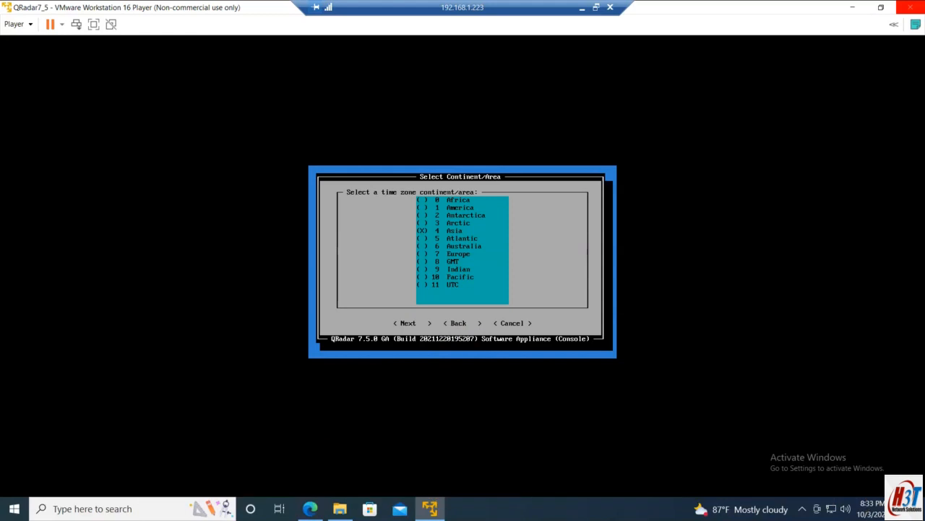
pyautogui.press('Tab')
pyautogui.press('Return')
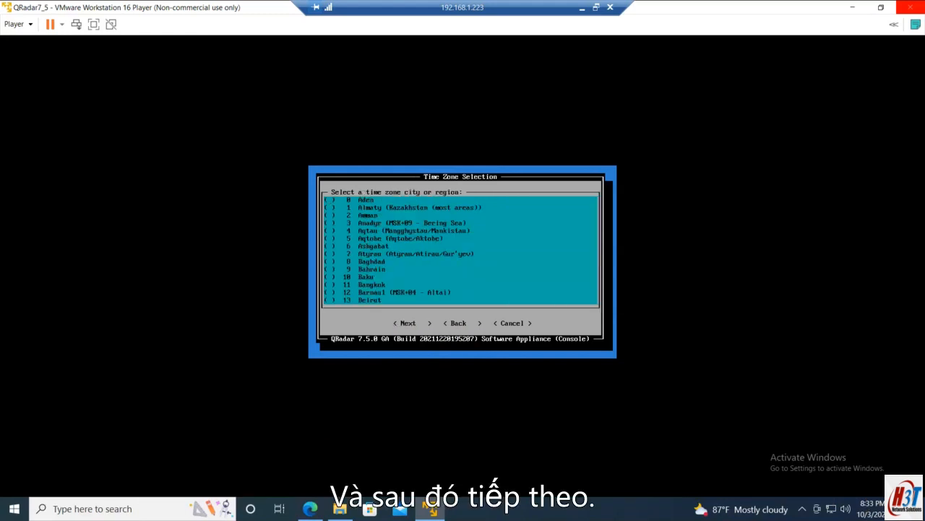
# Step: Choose Qatar as the time zone region and continue to the Internet protocol setup
pyautogui.press('pagedown')
pyautogui.press('pagedown')
pyautogui.press('pagedown')
pyautogui.press('pagedown')
pyautogui.press('pageup')
pyautogui.press('pageup')
pyautogui.press('pageup')
pyautogui.press('pageup')
pyautogui.press('pagedown')
pyautogui.press('pagedown')
pyautogui.press('pagedown')
pyautogui.press('pagedown')
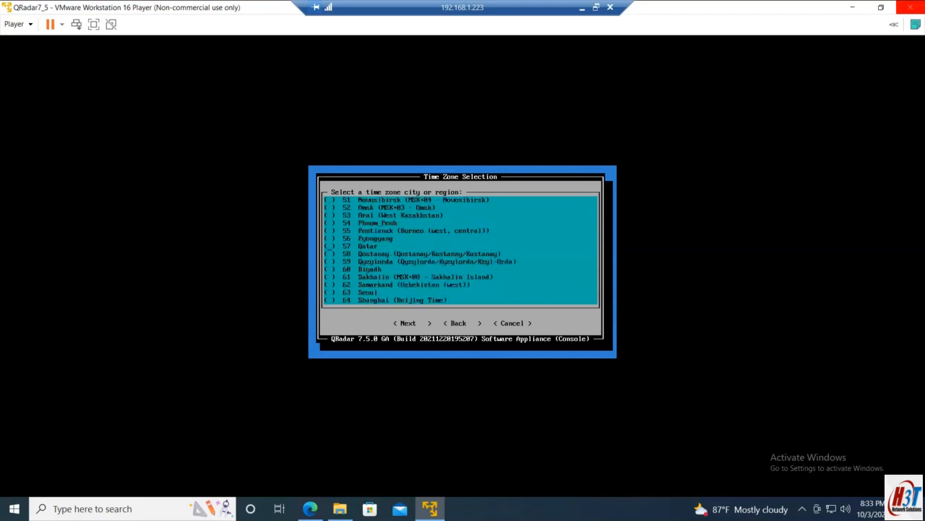
pyautogui.press('Tab')
pyautogui.press('Return')
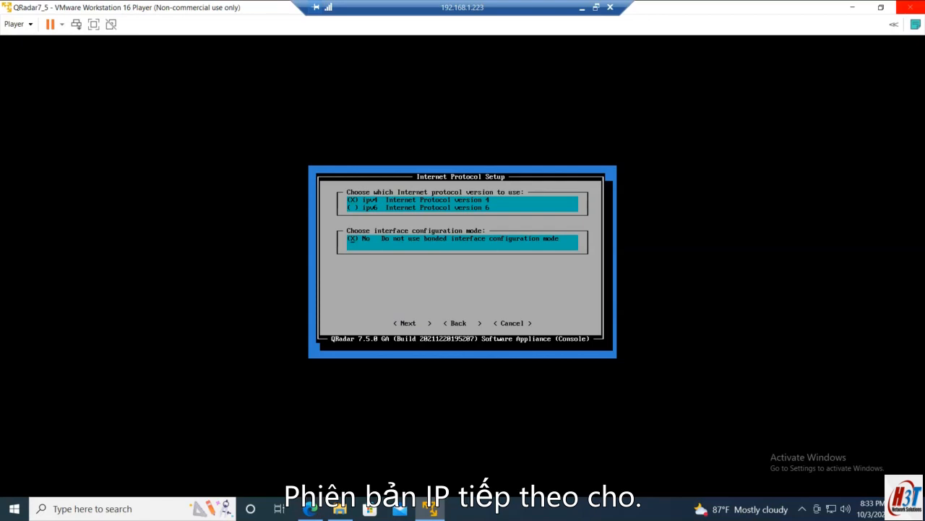
# Step: Accept IPv4 without bonded interface mode, and keep ens33 as the management interface
pyautogui.press('Tab')
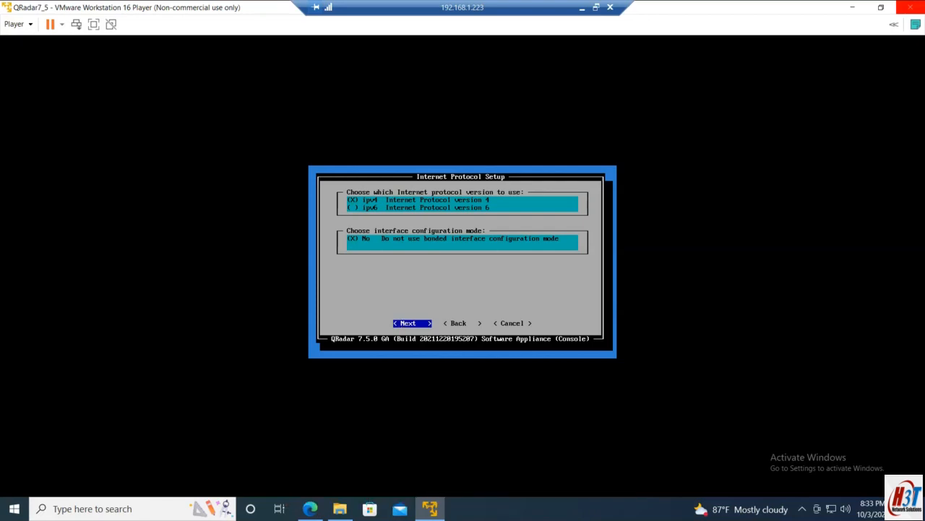
pyautogui.press('Return')
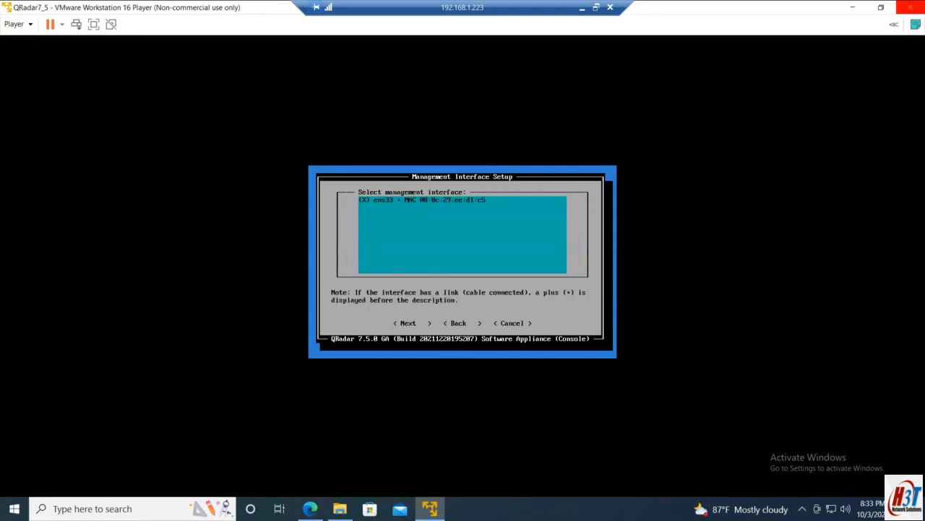
pyautogui.press('Return')
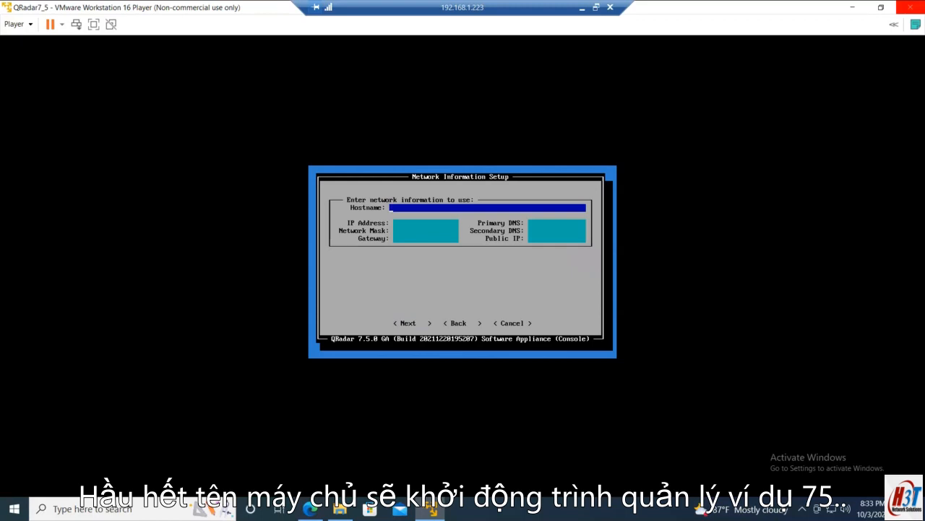
# Step: Enter qradar75.infosec.com as the hostname in the network information setup
pyautogui.write('qradar7r')
pyautogui.press('BackSpace')
pyautogui.write('5')
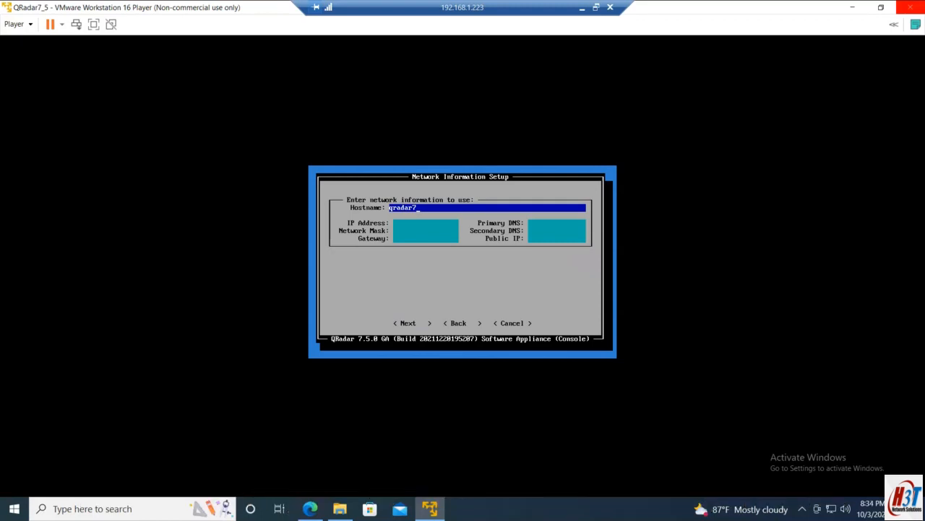
pyautogui.write('.inf')
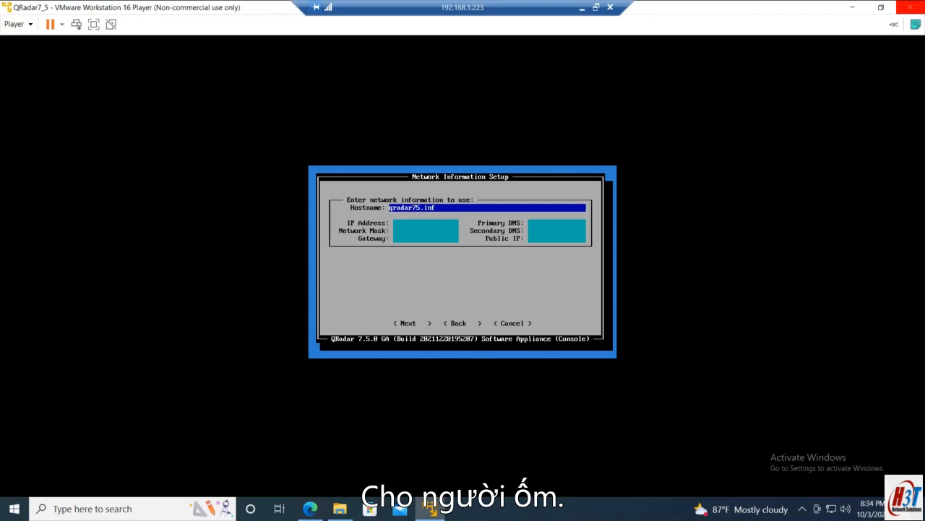
pyautogui.write('oscc')
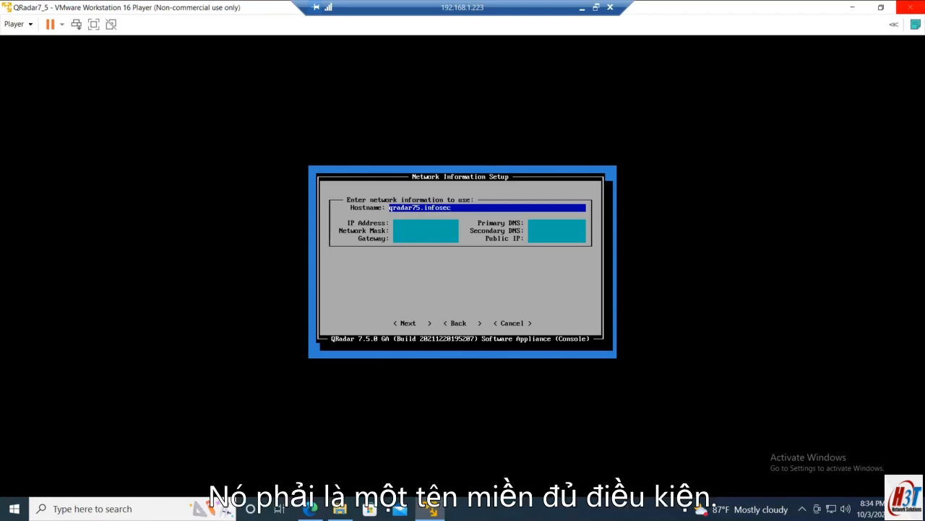
pyautogui.write('.com')
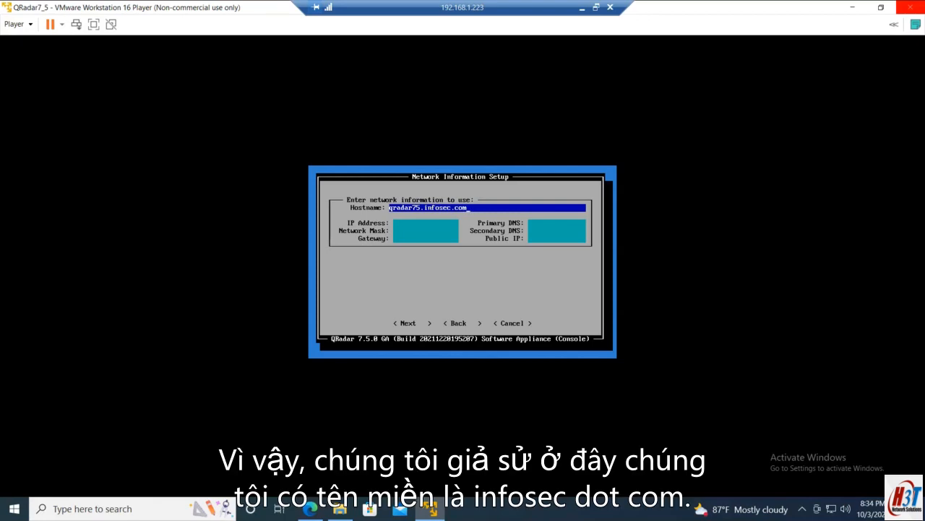
# Step: Set the IP address to 192.168.1.222, the network mask to 255.255.255.0 and the gateway to 192.168.1.1
pyautogui.press('Tab')
pyautogui.write('192.1')
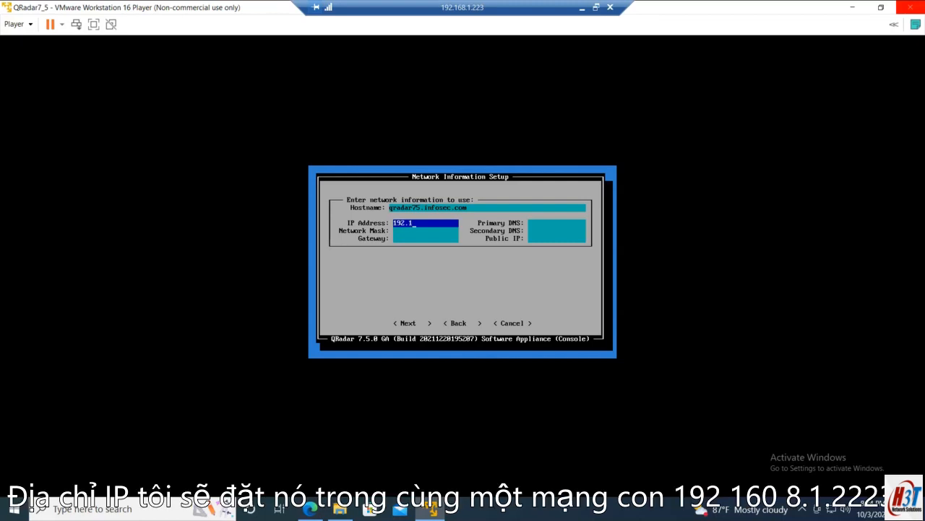
pyautogui.write('68.1.22')
pyautogui.press('BackSpace')
pyautogui.press('Tab')
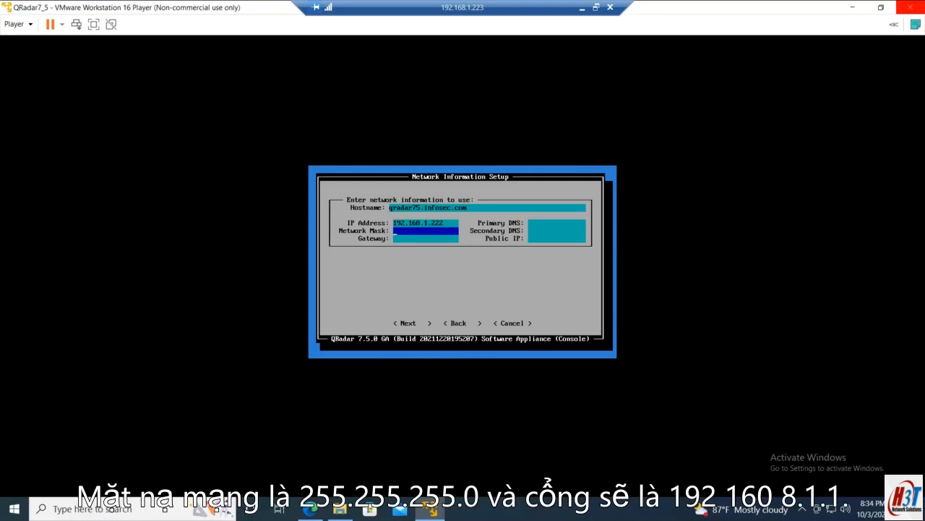
pyautogui.write('255.255.255.0')
pyautogui.press('Tab')
pyautogui.write('1')
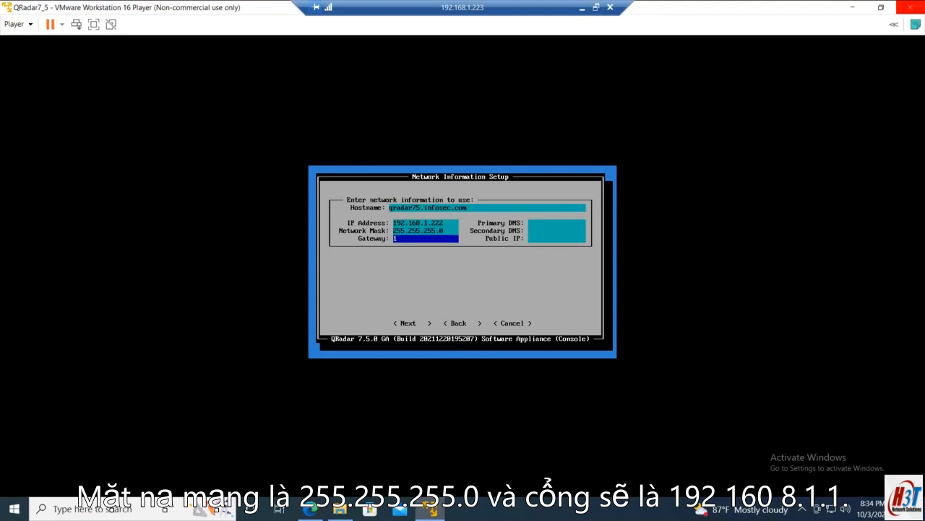
pyautogui.write('92.168.1.1')
pyautogui.press('Tab')
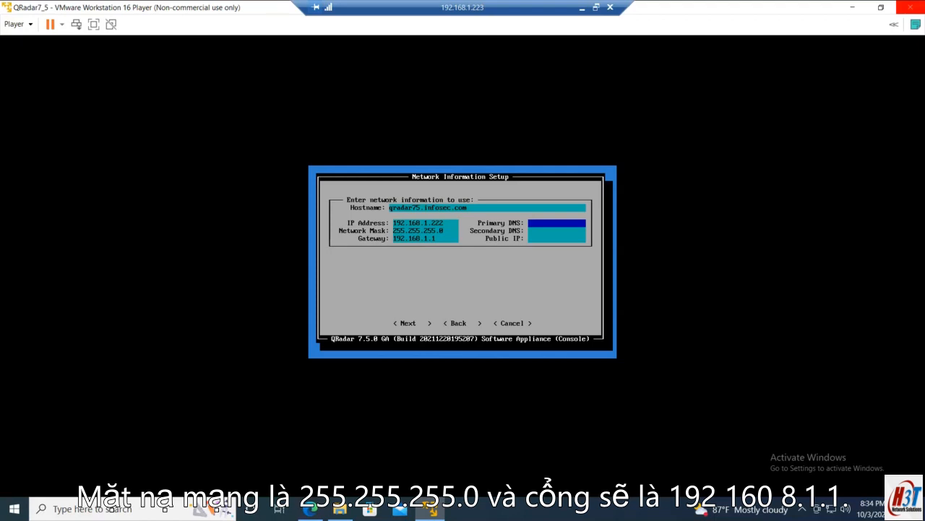
# Step: Set the primary DNS to 192.168.1.1, leave the secondary DNS and public IP blank, and continue to the admin password setup
pyautogui.write('192.168')
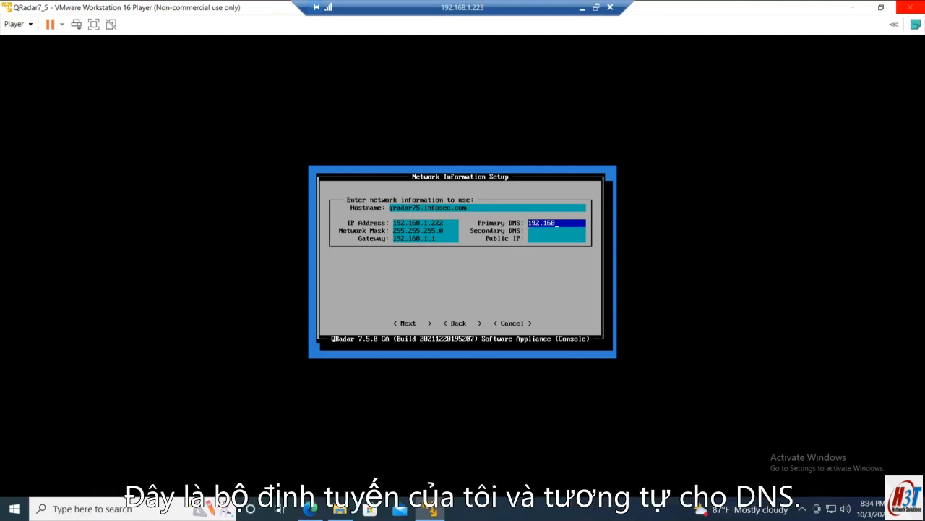
pyautogui.write('.1.1')
pyautogui.press('Tab')
pyautogui.press('Tab')
pyautogui.press('Tab')
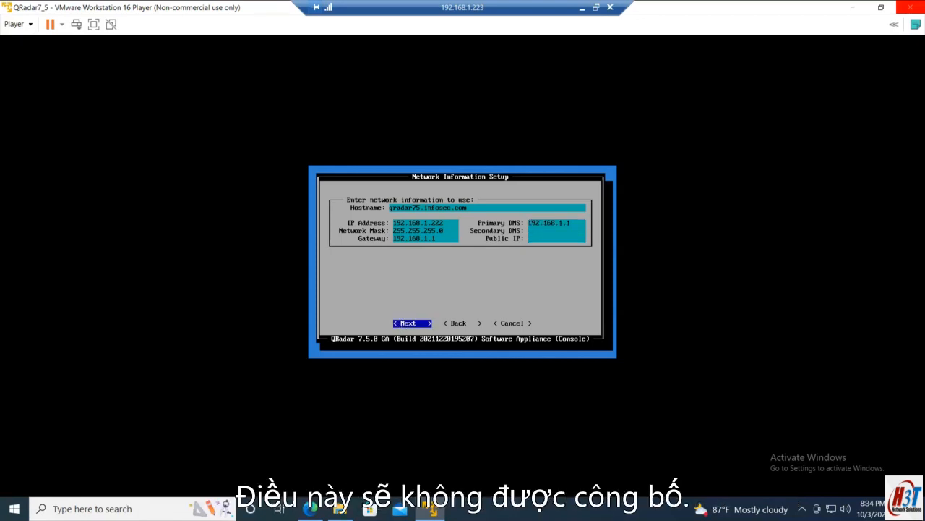
pyautogui.press('Return')
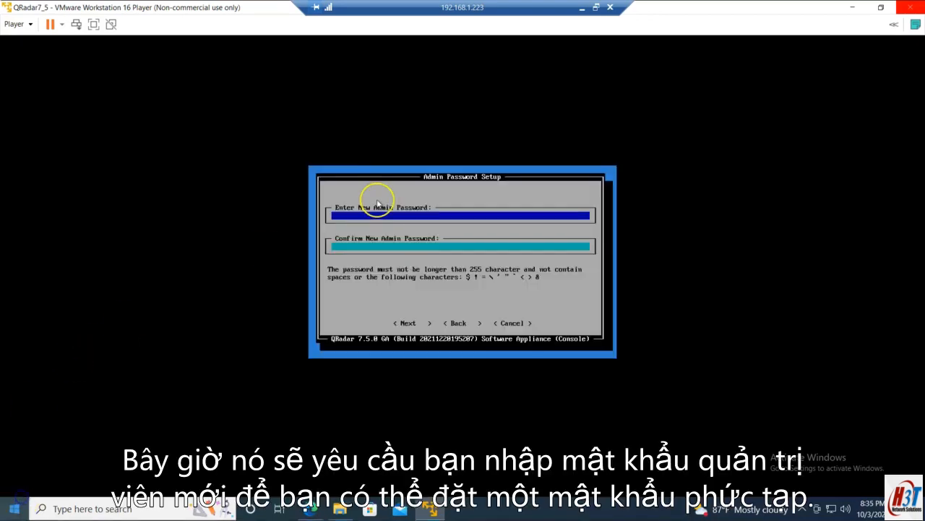
# Step: Enter and confirm the new admin password, and continue to the root password setup
pyautogui.click(371, 215)
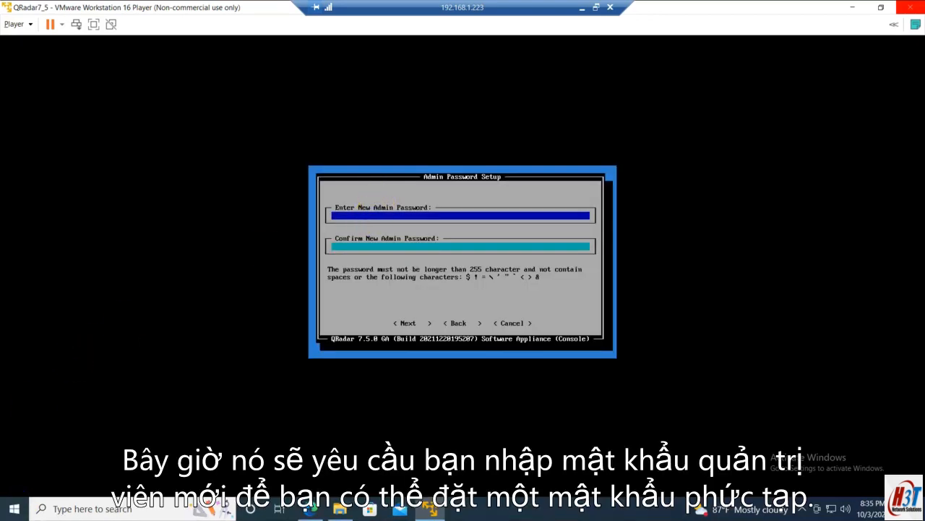
pyautogui.write('**********')
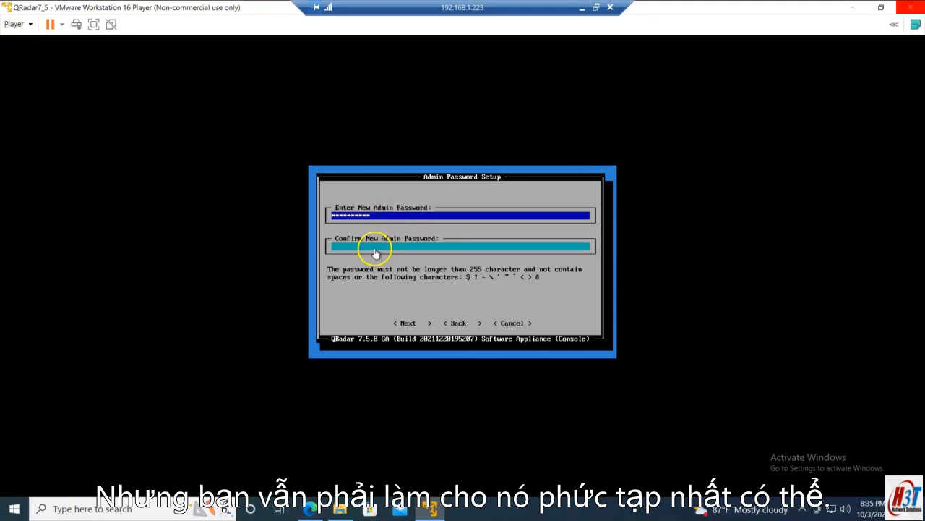
pyautogui.press('Tab')
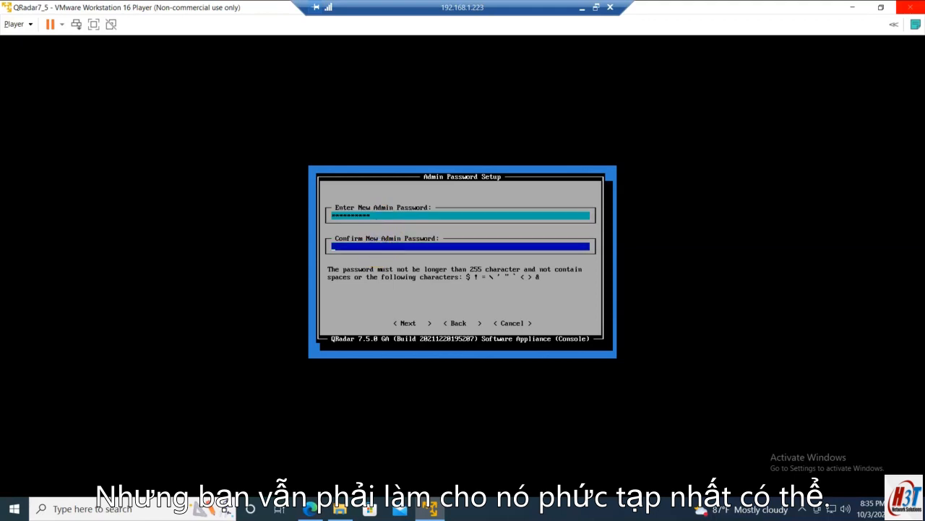
pyautogui.write('**')
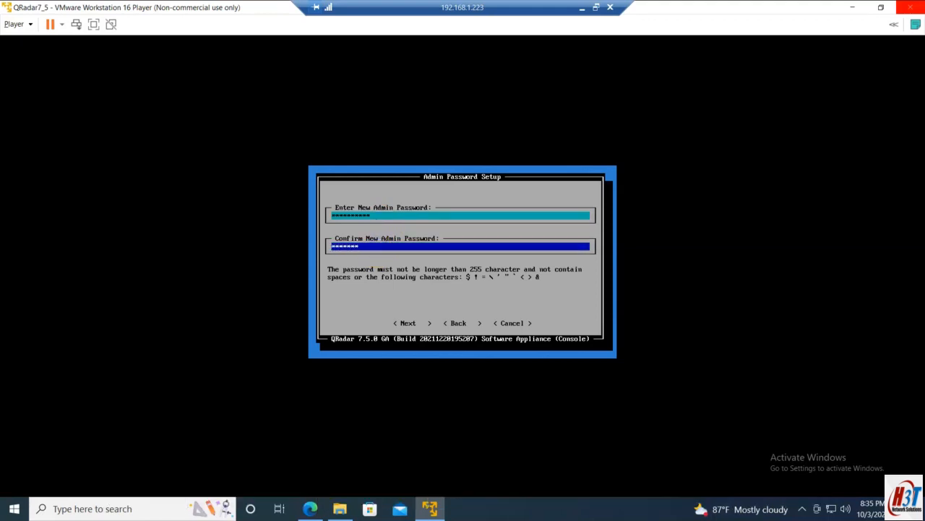
pyautogui.write('*')
pyautogui.press('Tab')
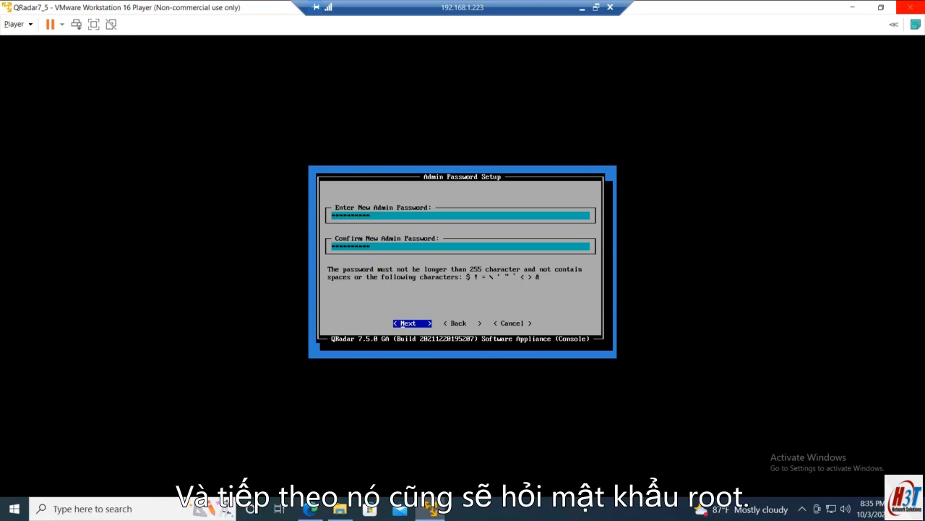
pyautogui.press('Return')
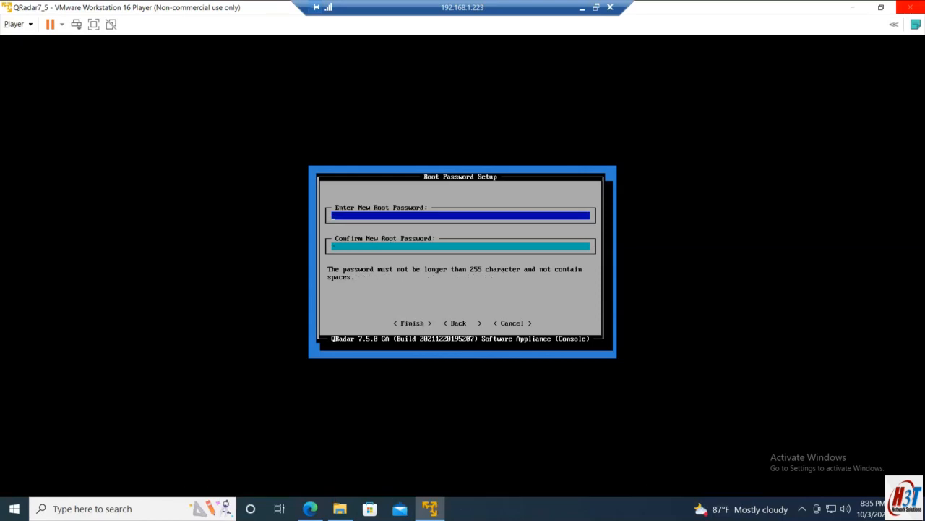
# Step: Enter and confirm the new root password, and finish the setup wizard to start the installation
pyautogui.write('*****')
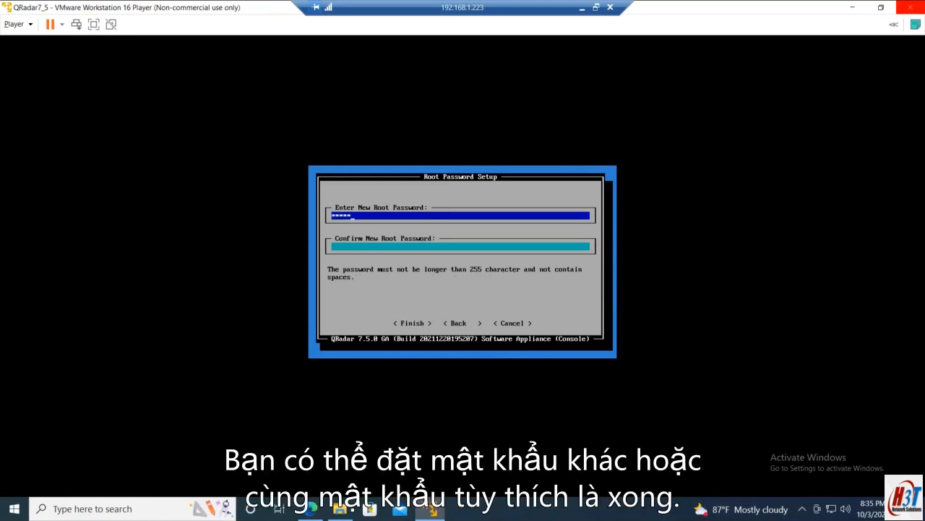
pyautogui.write('*****')
pyautogui.press('Tab')
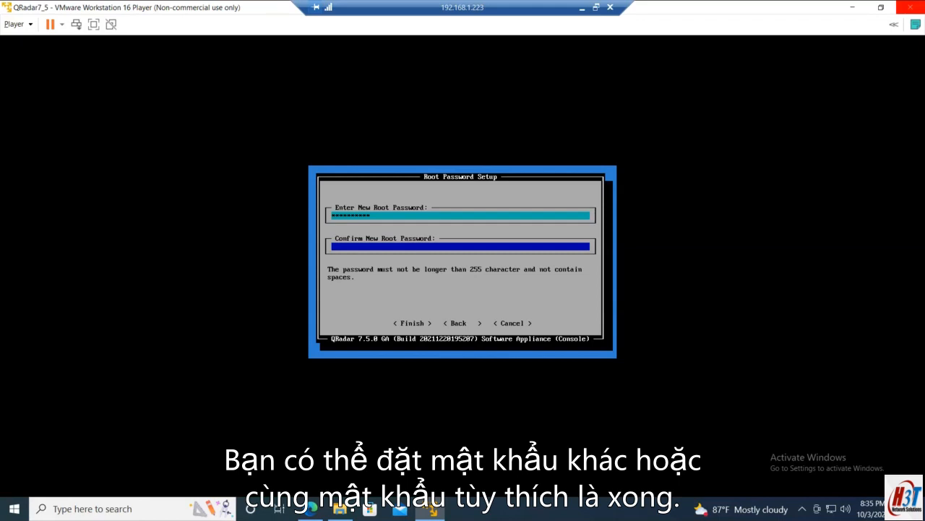
pyautogui.write('**********')
pyautogui.press('Tab')
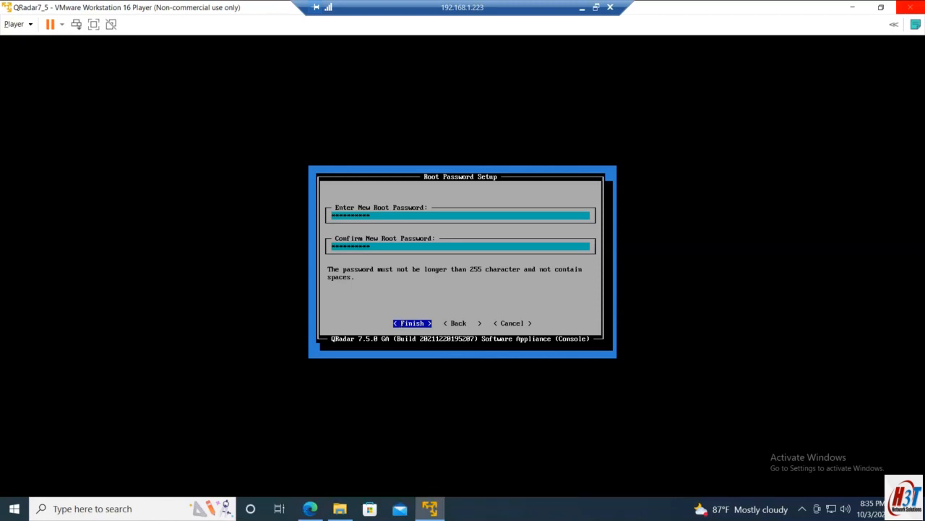
pyautogui.press('Return')
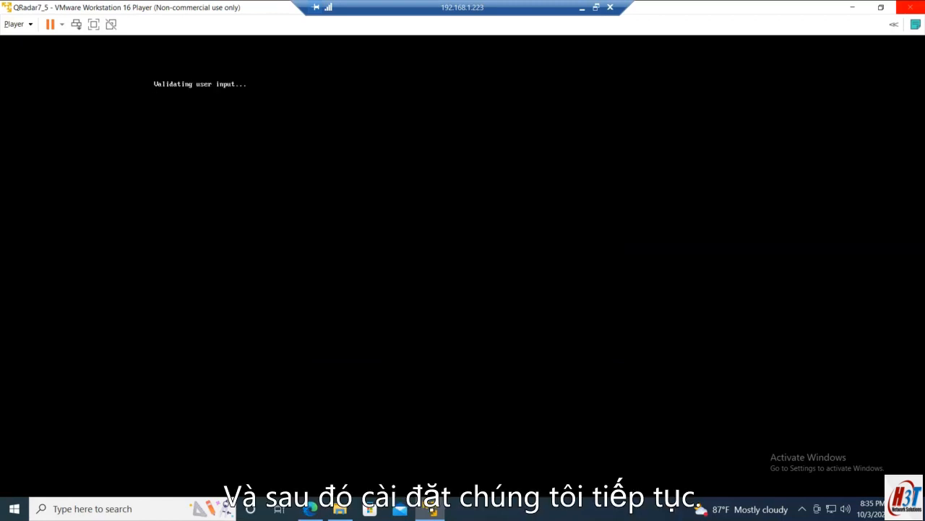
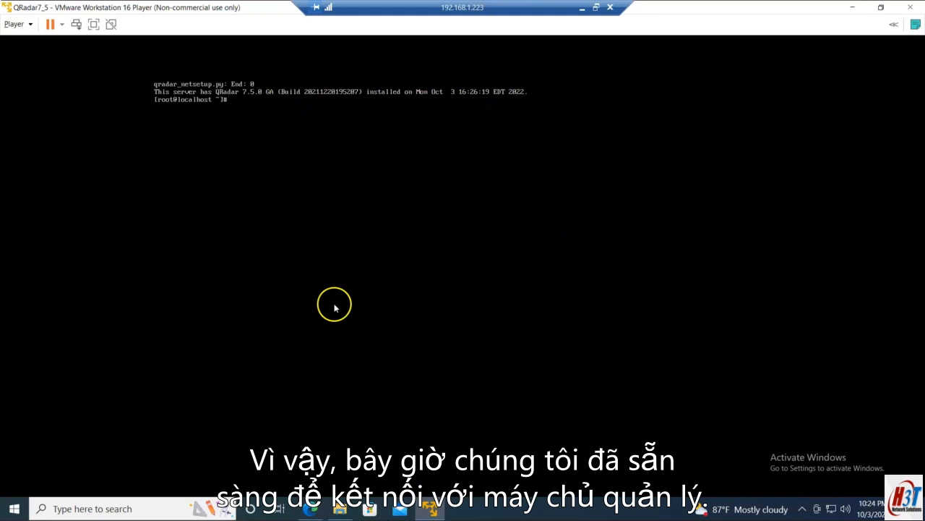
pyautogui.click(311, 510)
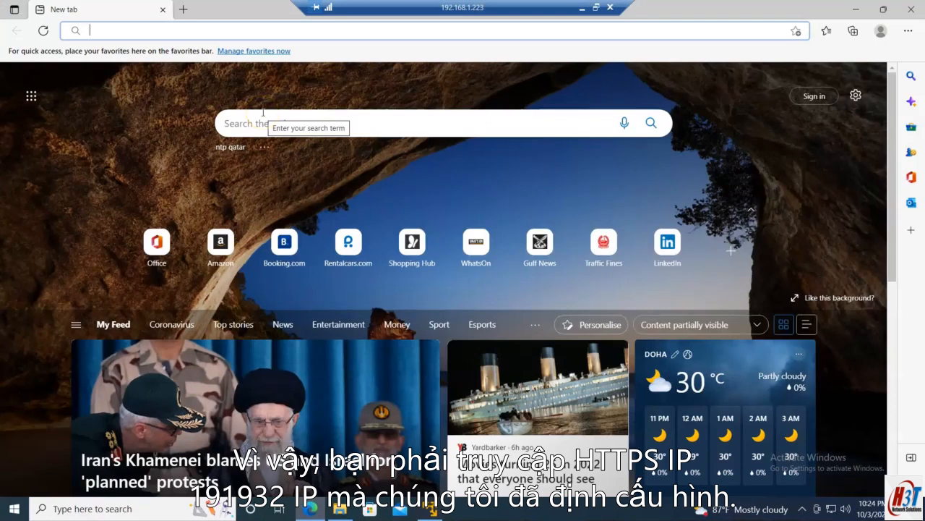
pyautogui.write('https://192.168.1.222')
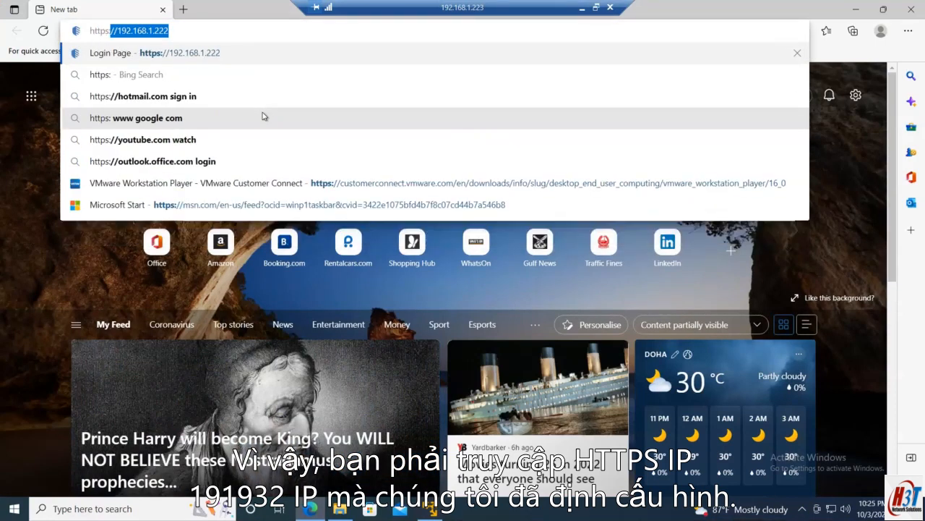
pyautogui.press('Right')
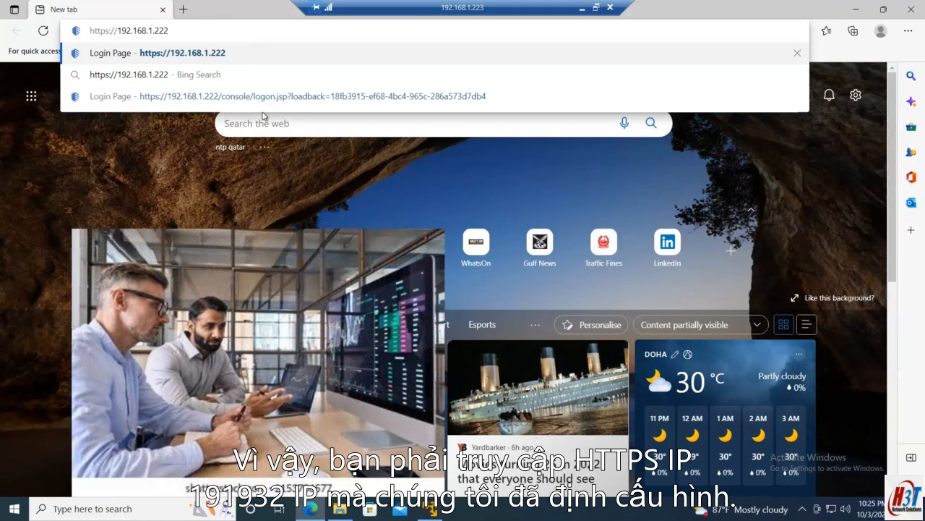
pyautogui.press('Return')
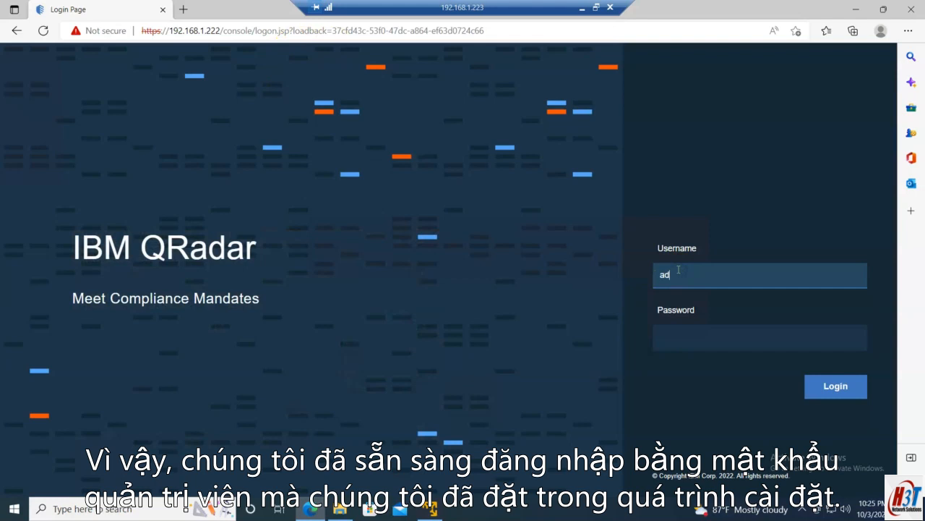
pyautogui.press('Tab')
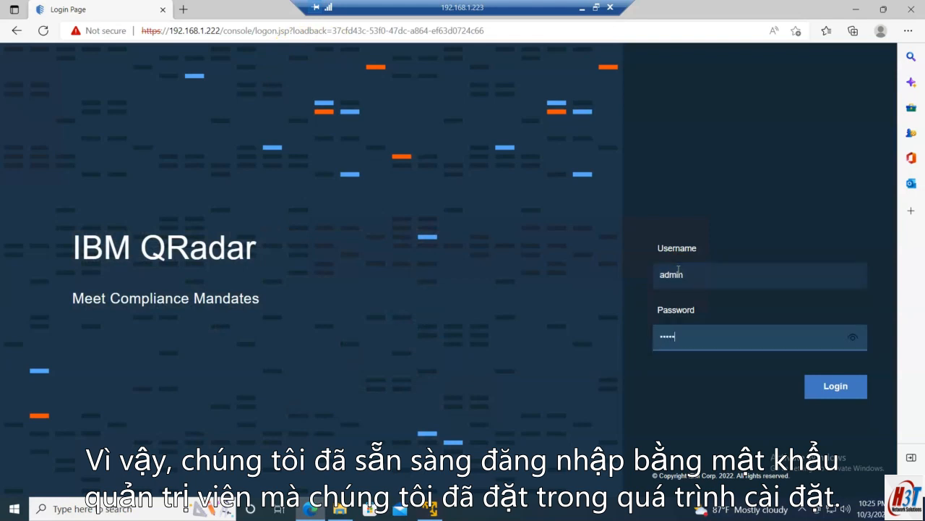
pyautogui.press('Return')
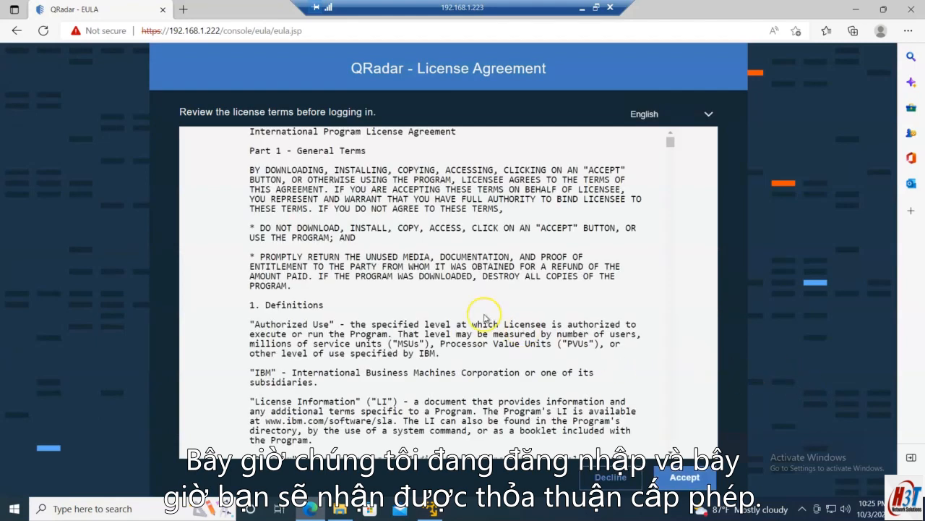
# Step: Accept the QRadar license agreement and acknowledge the temporary license expiry warning
pyautogui.scroll(-3, 485, 318)
pyautogui.scroll(3, 488, 311)
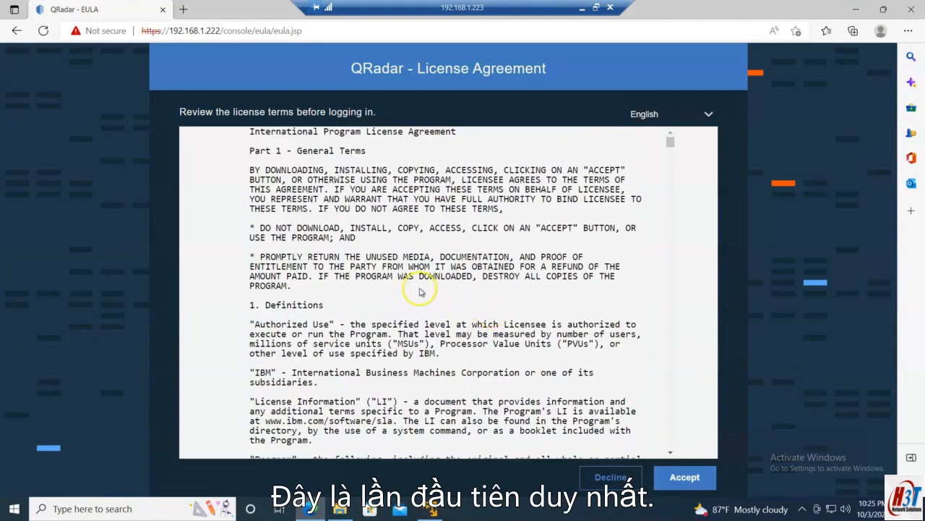
pyautogui.click(671, 478)
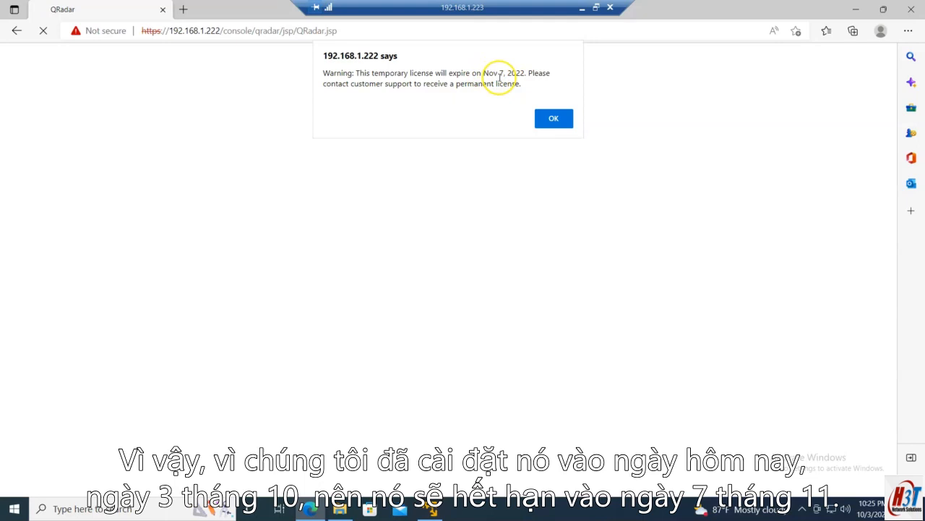
pyautogui.click(552, 119)
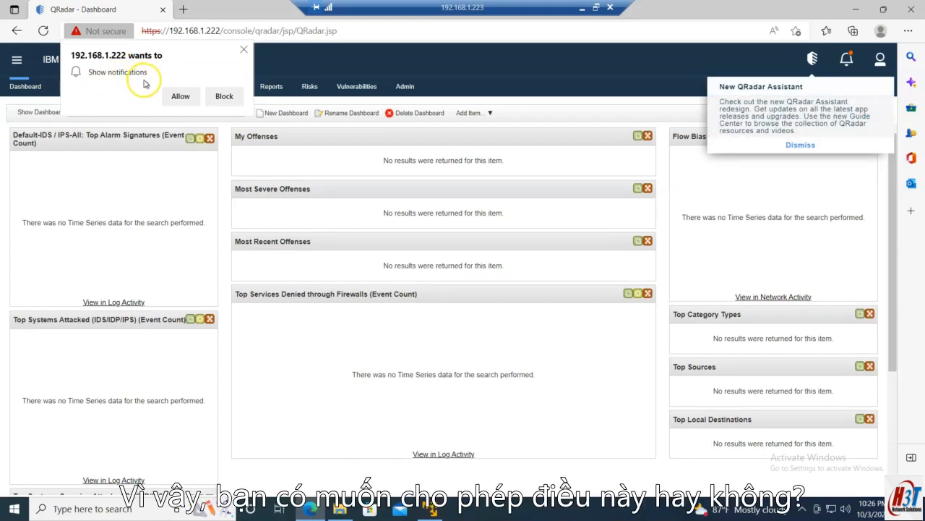
# Step: Allow the QRadar console at 192.168.1.222 to show notifications, and dismiss the New QRadar Assistant notice
pyautogui.click(174, 97)
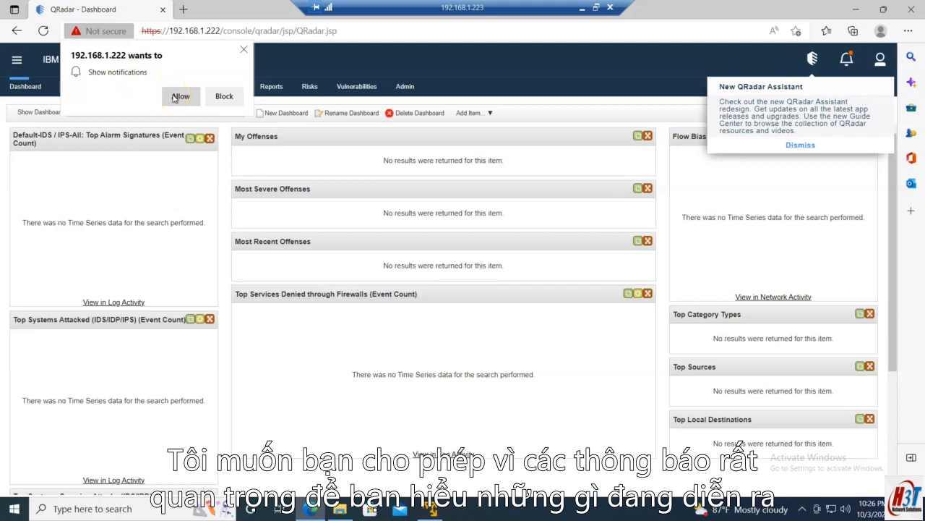
pyautogui.click(174, 97)
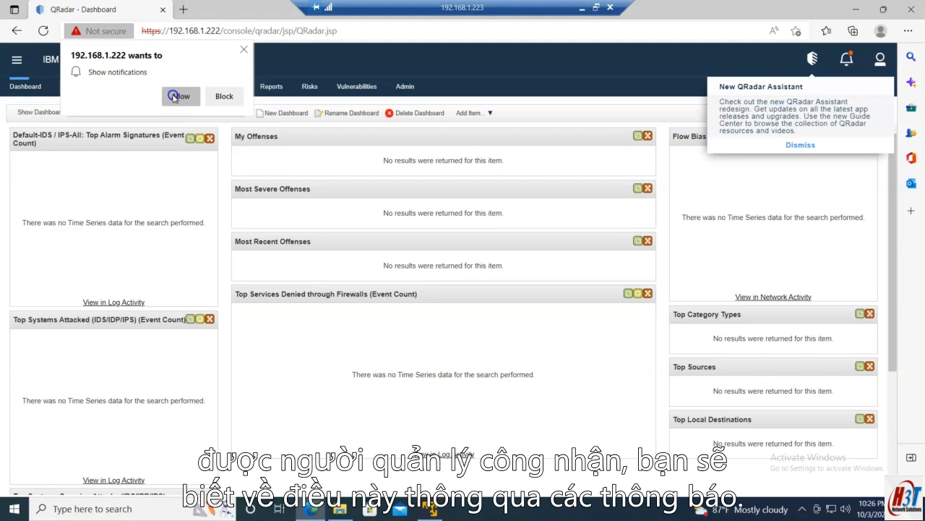
pyautogui.click(174, 97)
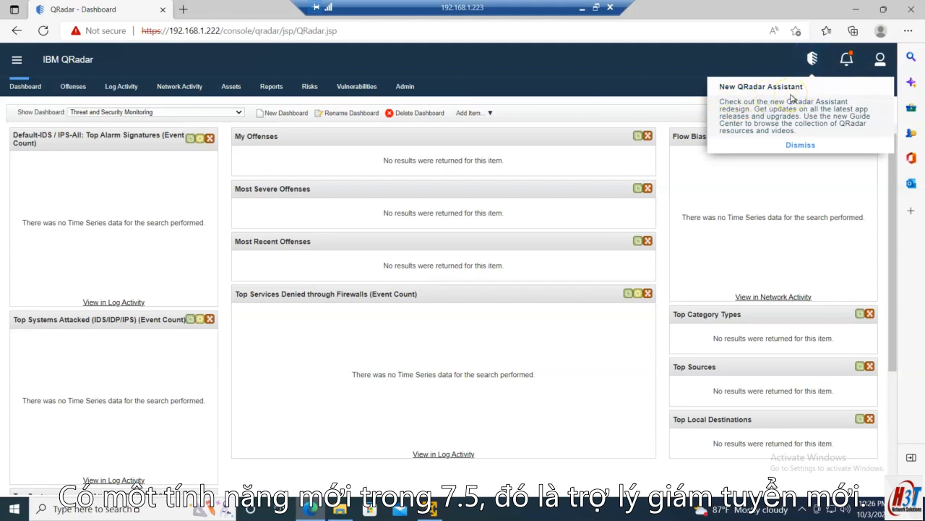
pyautogui.click(799, 146)
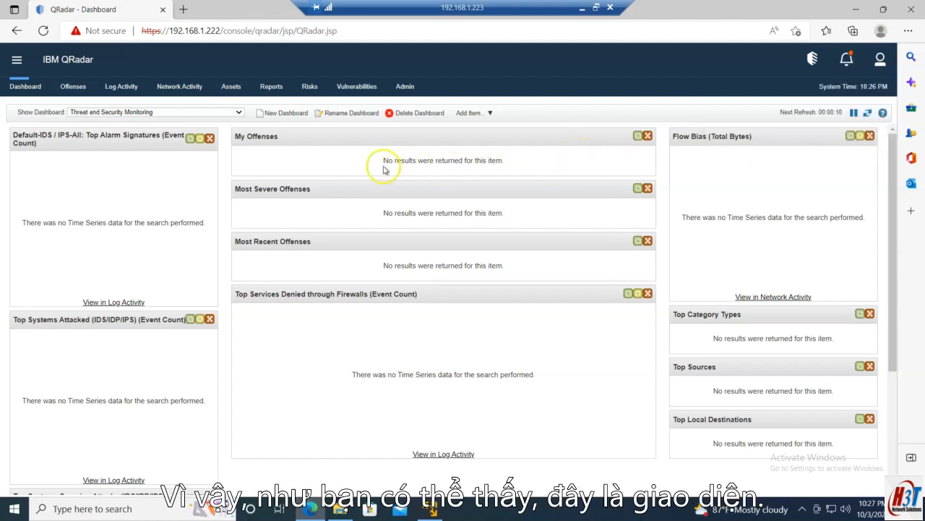